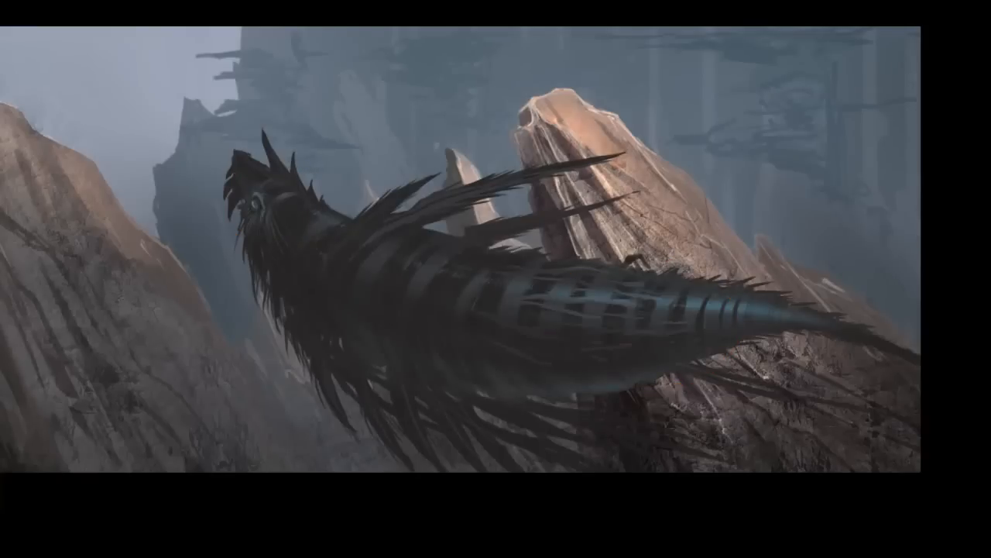
Select Layer 23 in the Bug group and turn on its visibility.
key("Tab")
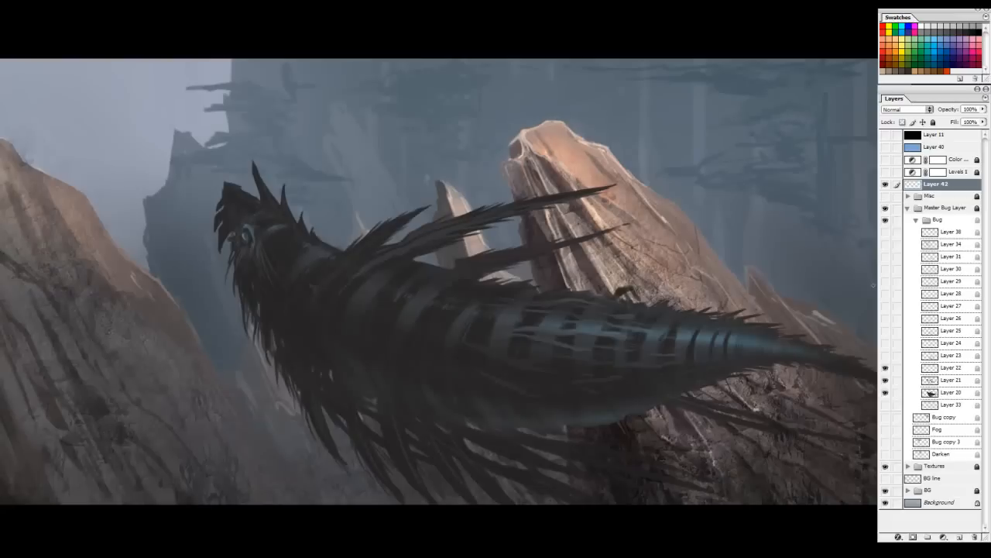
left_click(951, 359)
left_click(886, 356)
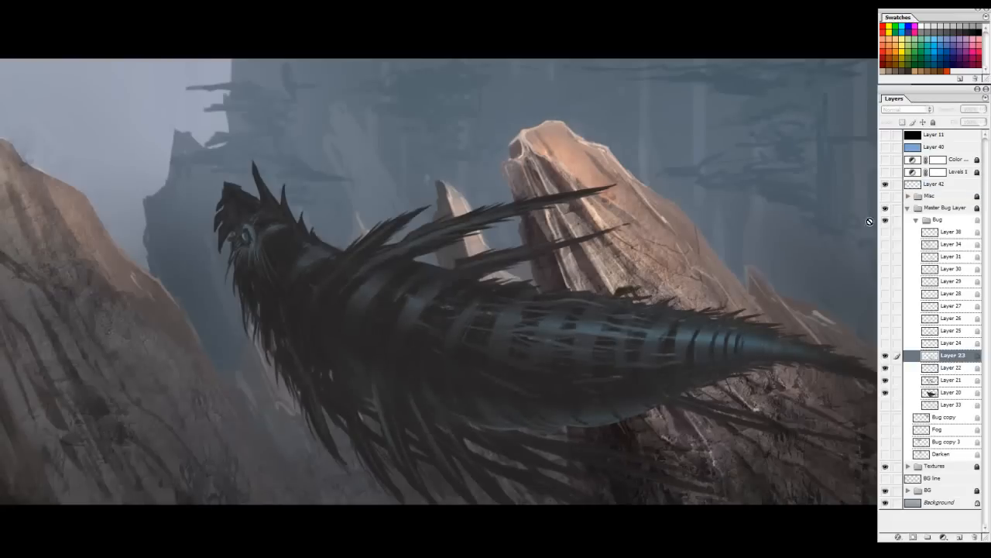
left_click(886, 136)
left_click(885, 135)
Examine the creature's body close up with Layer 23 hidden and shown.
left_click(552, 341)
left_click(675, 322)
left_click_drag(623, 329, 554, 259)
left_click(885, 356)
left_click(884, 355)
mouse_move(101, 216)
left_mouse_down()
mouse_move(526, 269)
mouse_move(684, 264)
left_mouse_up()
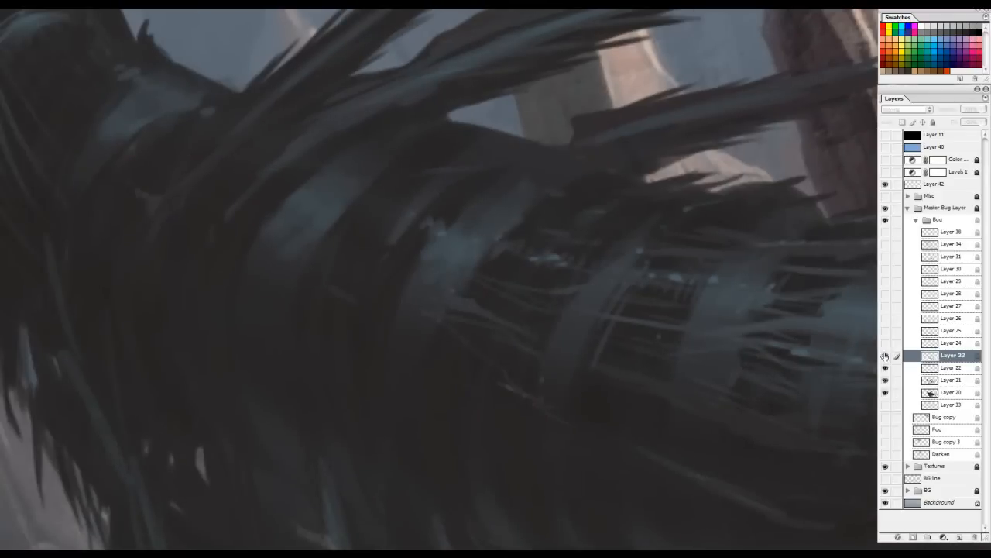
left_click(601, 315, "alt")
left_click_drag(797, 325, 647, 336)
Turn on the visibility of Layer 24, compare it off and on, and make it the active layer.
left_click(885, 343)
left_click_drag(740, 308, 580, 307)
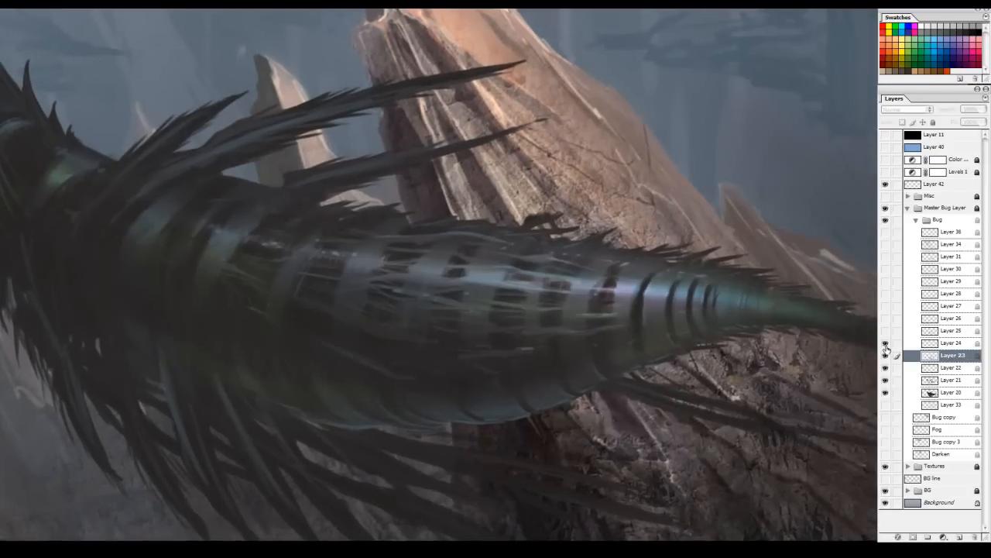
left_click(884, 343)
left_click(885, 343)
left_click(946, 343)
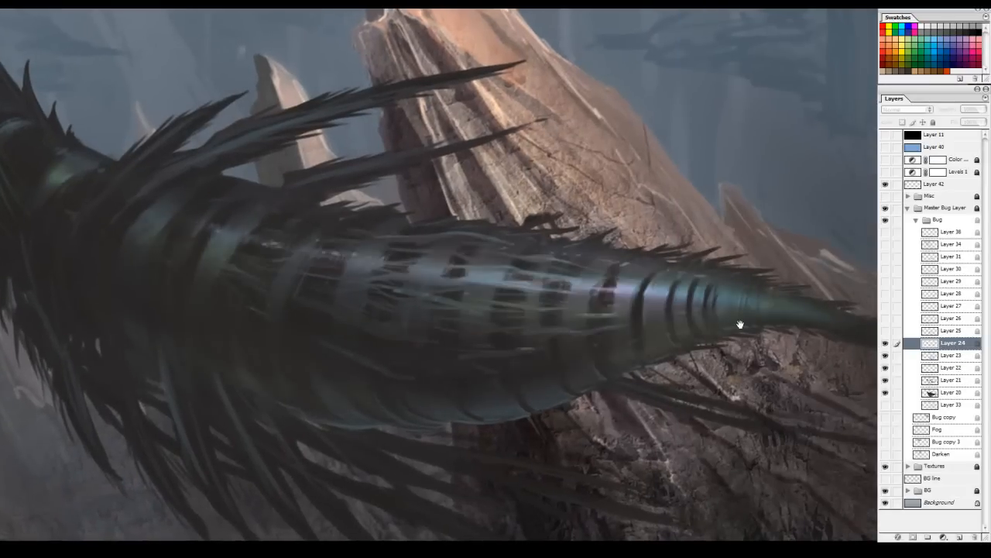
Examine the tail rings and the body with Layer 24 hidden and shown.
left_click(738, 321, "ctrl")
left_click_drag(738, 297, 639, 305)
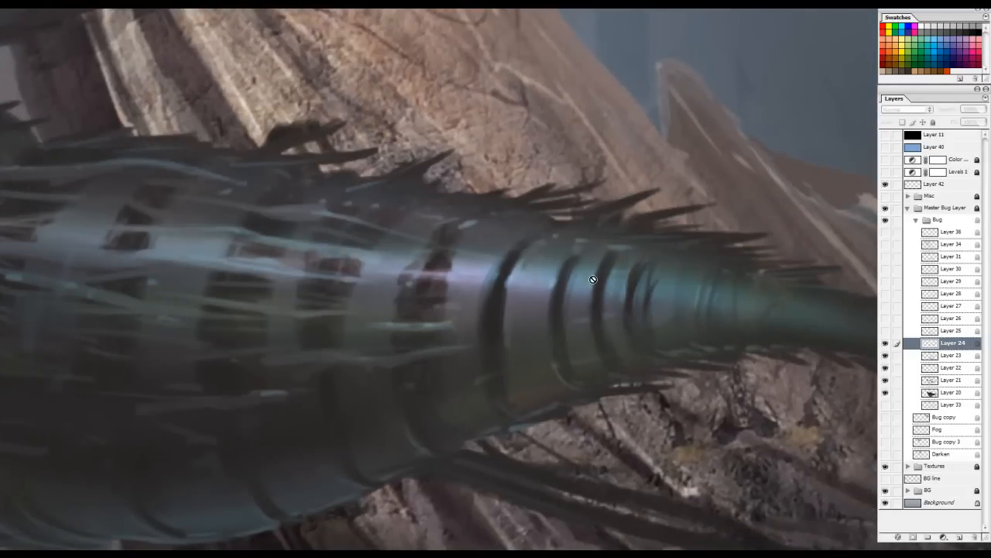
left_click(886, 344)
left_click(885, 344)
key("ctrl+minus")
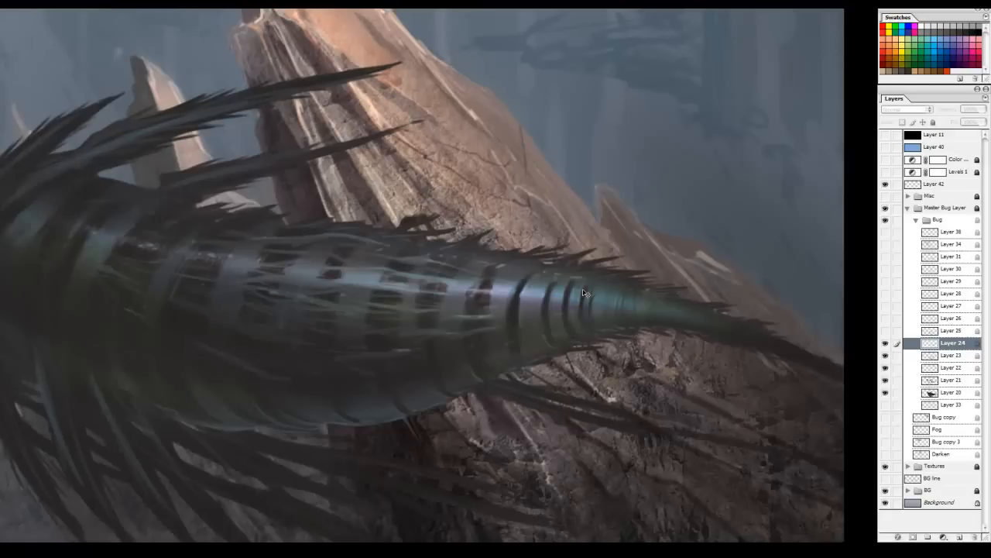
left_click_drag(466, 239, 592, 247)
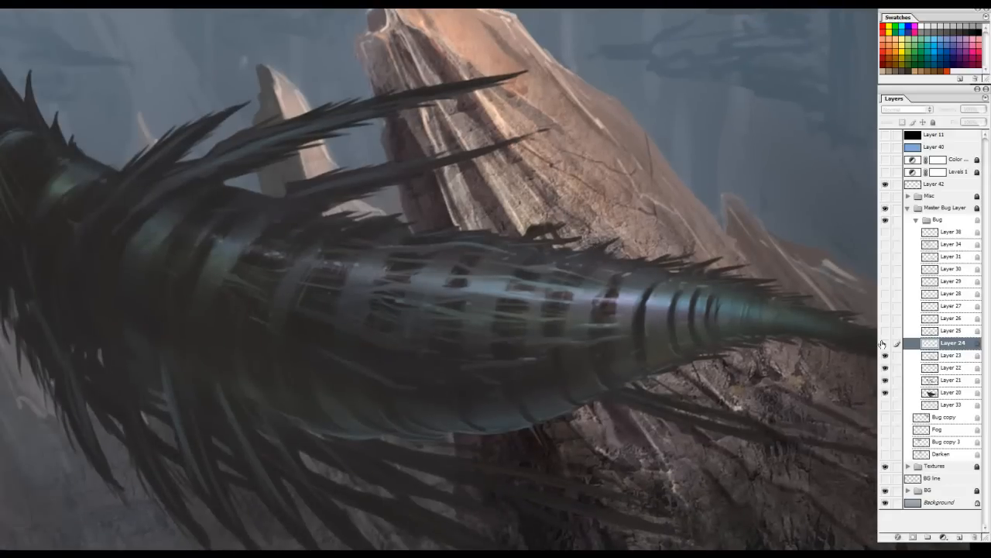
left_click(885, 343)
left_click(885, 343)
left_click(885, 343)
left_click(885, 343)
Turn on the visibility of Layer 25 and compare the creature's head and body with and without it.
left_click_drag(480, 269, 655, 279)
left_click(884, 332)
left_click(883, 332)
left_click(883, 331)
left_click(883, 332)
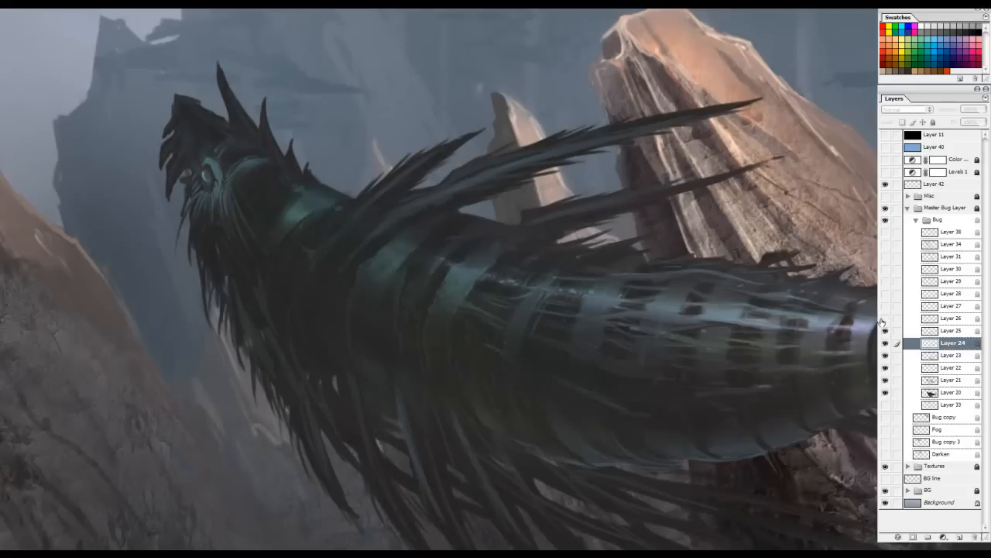
Turn on the visibility of Layer 26 and inspect the creature from head to tail.
left_click_drag(517, 262, 588, 294)
key("ctrl+plus")
left_click_drag(458, 283, 542, 270)
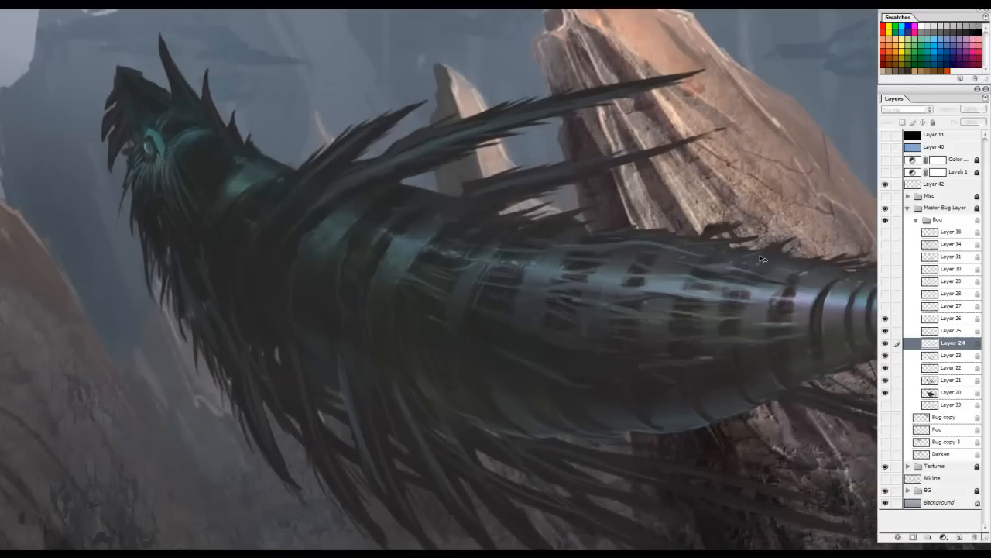
left_click_drag(761, 259, 695, 258)
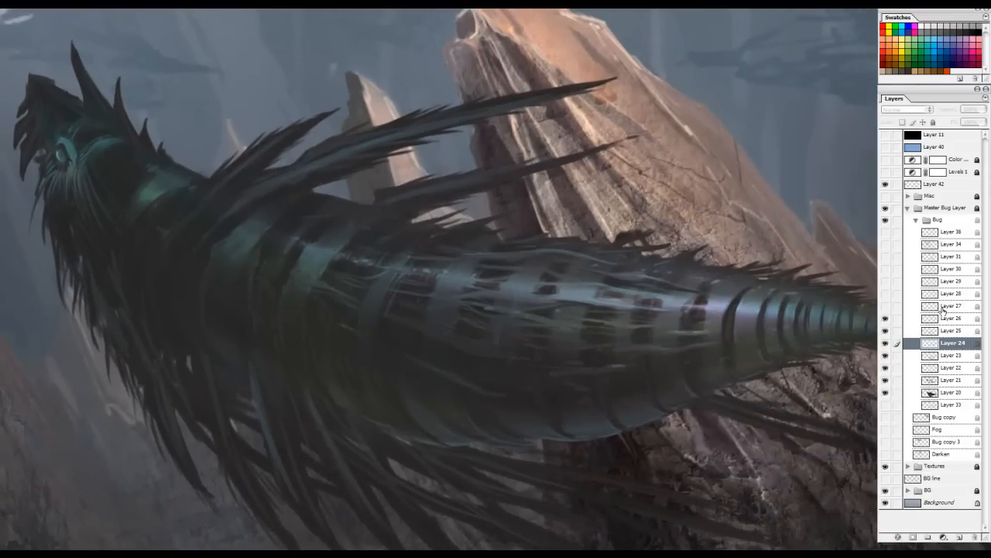
Select and show Layer 27, comparing the whole creature with its small spots hidden and shown.
left_click(936, 306)
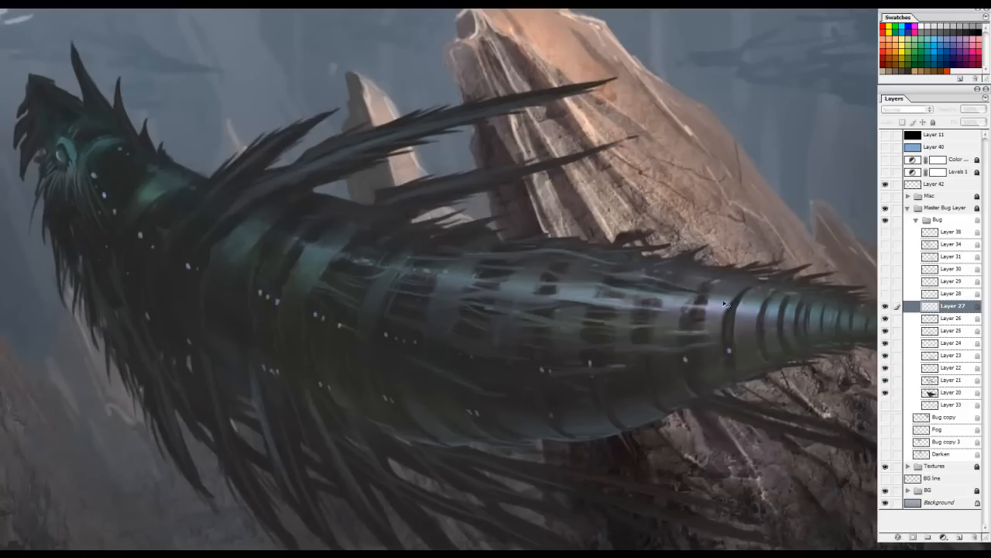
left_click(885, 306)
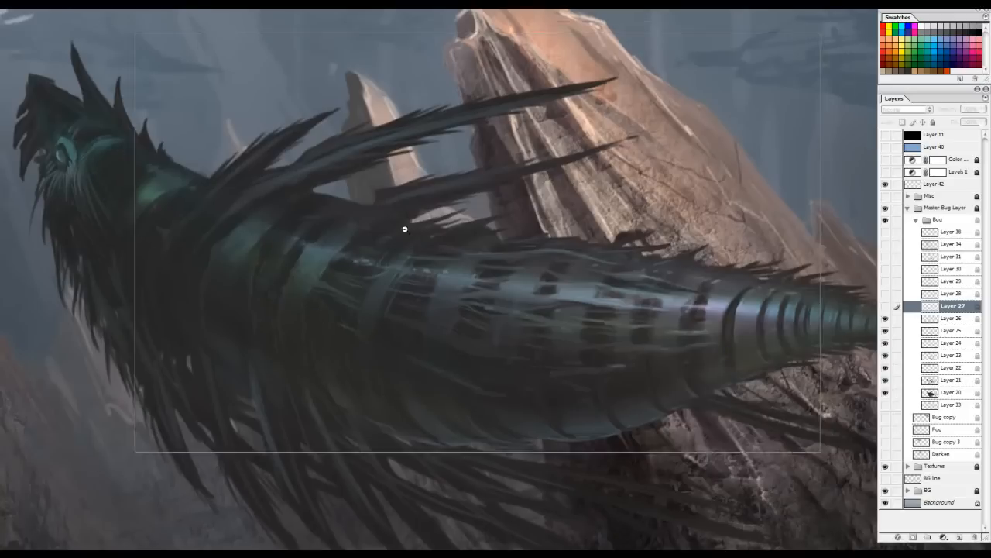
key("ctrl+minus")
key("Tab")
left_click_drag(700, 292, 614, 309)
key("Tab")
left_click(885, 306)
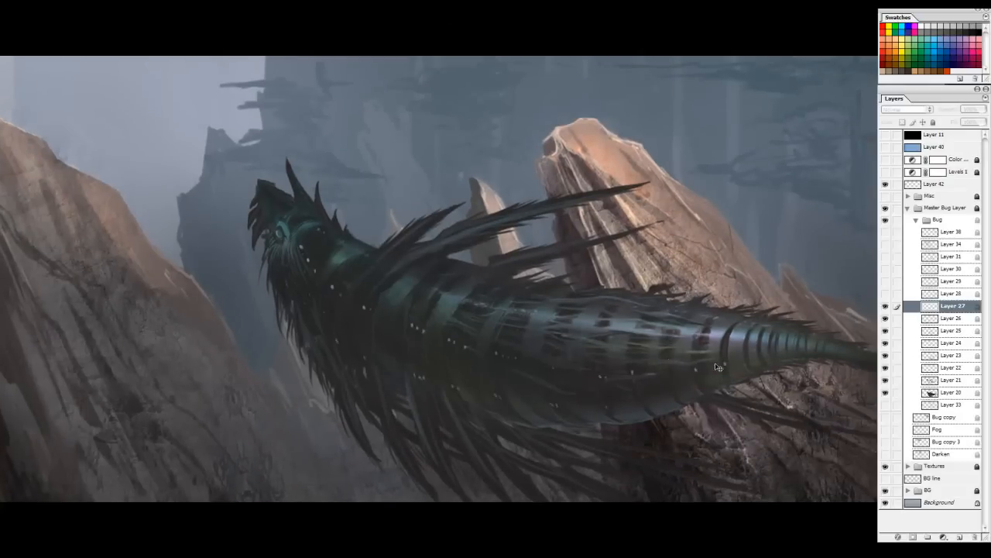
left_click(885, 307)
left_click(885, 307)
Draw a red guide line along the creature's back from neck to tail on Layer 42, and undo it.
left_click(937, 184)
mouse_move(280, 194)
left_mouse_down()
mouse_move(312, 242)
mouse_move(448, 302)
mouse_move(729, 345)
mouse_move(802, 345)
left_mouse_up()
key("ctrl+z")
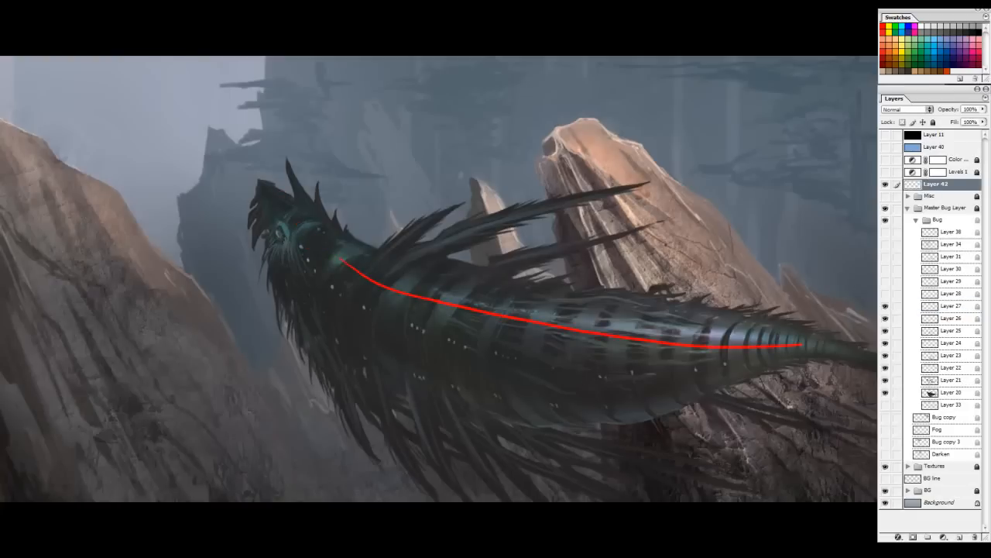
key("ctrl+z")
mouse_move(178, 262)
left_mouse_down()
mouse_move(400, 332)
mouse_move(754, 335)
mouse_move(724, 318)
left_mouse_up()
key("ctrl+z")
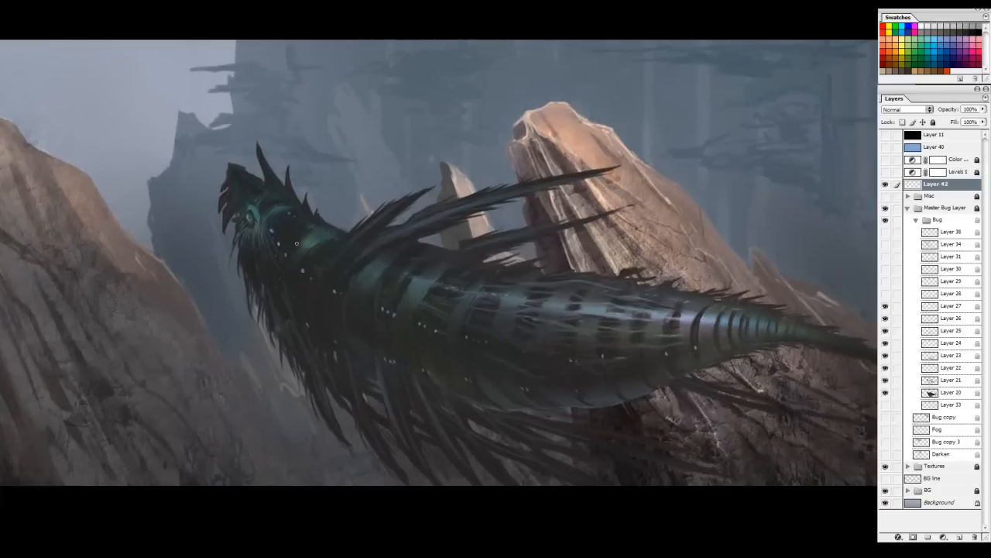
Draw a series of curved red cross-contour lines around the creature's body from tail to neck.
left_click_drag(546, 285, 548, 404)
left_click_drag(498, 274, 488, 402)
left_click_drag(454, 271, 456, 396)
left_click_drag(581, 293, 612, 407)
left_click_drag(643, 310, 666, 383)
left_click_drag(422, 260, 395, 363)
left_click_drag(383, 245, 341, 340)
mouse_move(345, 227)
left_mouse_down()
mouse_move(311, 288)
mouse_move(317, 273)
left_mouse_up()
left_click_drag(385, 274, 375, 314)
Undo all the red cross-contour lines on the body.
key("ctrl+alt+z")
key("ctrl+alt+z")
key("ctrl+alt+z")
key("ctrl+alt+z")
key("ctrl+alt+z")
key("ctrl+alt+z")
key("ctrl+alt+z")
key("ctrl+alt+z")
key("ctrl+alt+z")
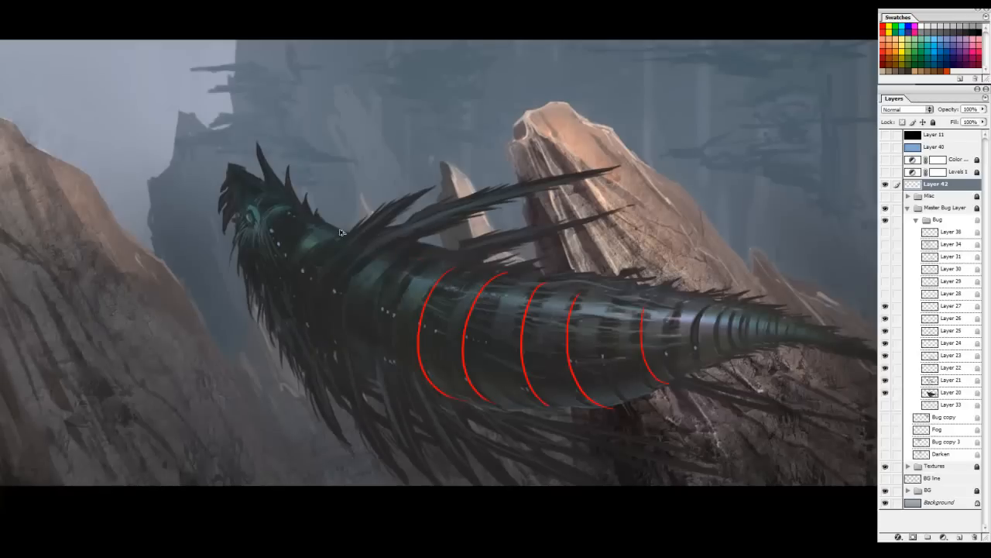
key("ctrl+alt+z")
Draw a guide stroke along the body from the head to the tail, and undo it.
left_click_drag(243, 198, 683, 369)
left_click_drag(683, 370, 659, 381)
key("ctrl+alt+z")
key("ctrl+alt+z")
key("ctrl+alt+z")
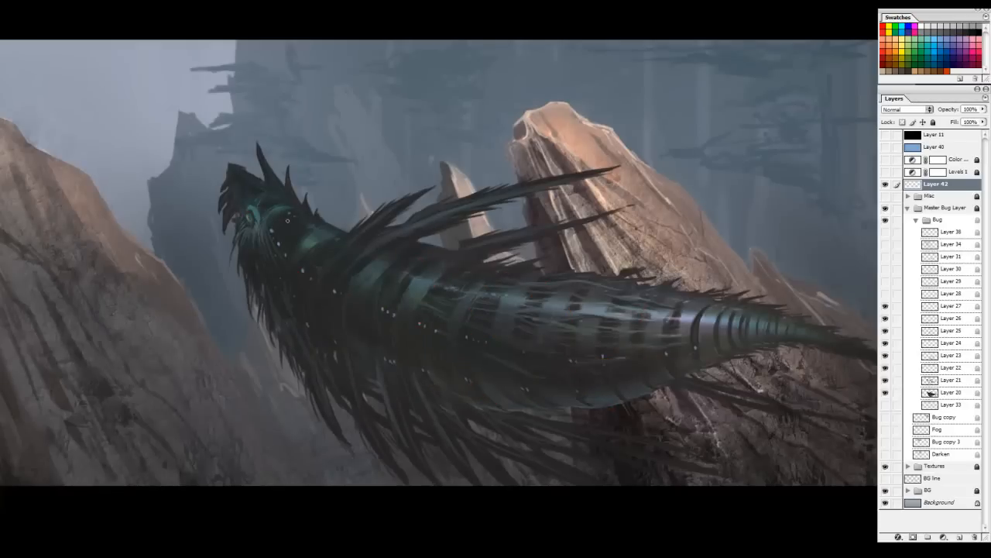
Select Layer 27 and inspect its spots close up around the head and neck.
left_click(946, 307)
key("ctrl+t")
scroll(295, 266, "up", 4)
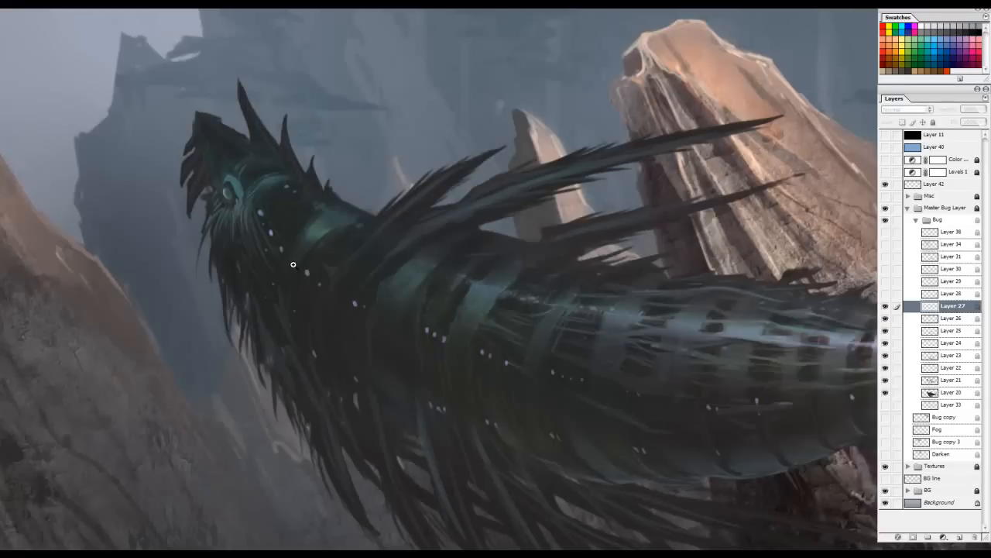
left_click(884, 307)
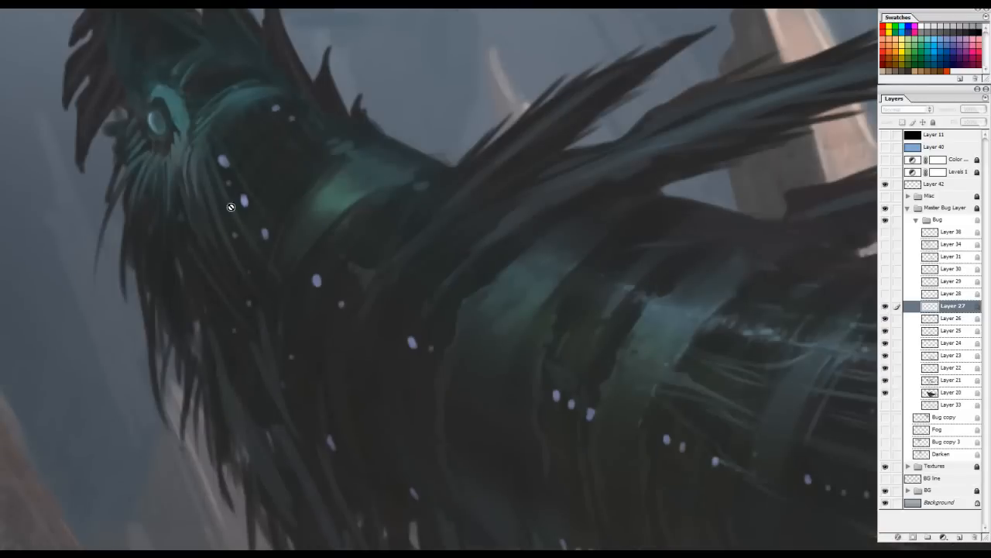
Mark the spots along the creature's neck and body with guide strokes on Layer 42.
left_click(937, 184)
mouse_move(273, 174)
left_mouse_down()
mouse_move(379, 255)
mouse_move(364, 267)
left_mouse_up()
scroll(364, 267, "down", 4)
left_click_drag(436, 265, 511, 295)
mouse_move(551, 311)
left_mouse_down()
mouse_move(633, 338)
mouse_move(465, 297)
left_mouse_up()
mouse_move(544, 321)
left_mouse_down()
mouse_move(653, 322)
mouse_move(635, 311)
left_mouse_up()
left_click_drag(653, 314, 730, 305)
Undo the guide strokes marking the spots.
key("ctrl+alt+z")
key("ctrl+alt+z")
key("ctrl+alt+z")
key("ctrl+alt+z")
key("ctrl+alt+z")
key("ctrl+0")
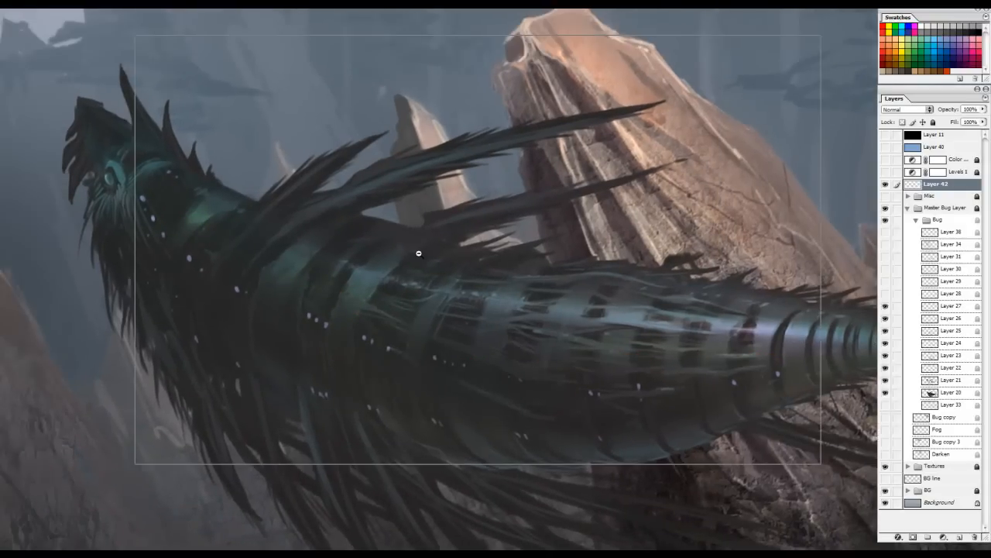
Try two cross-contour strokes over the creature's midsection, undoing each one.
left_click_drag(524, 255, 489, 372)
key("ctrl+alt+z")
left_click_drag(565, 283, 566, 384)
key("ctrl+alt+z")
Draw red arrows running from the middle of the body toward the head and the tail tip.
mouse_move(743, 277)
left_mouse_down()
mouse_move(636, 282)
mouse_move(707, 254)
left_mouse_up()
left_click_drag(427, 210, 438, 211)
left_click_drag(503, 254, 334, 195)
key("ctrl+alt+z")
mouse_move(453, 292)
left_mouse_down()
mouse_move(324, 223)
mouse_move(233, 158)
left_mouse_up()
left_click_drag(623, 275, 510, 248)
left_click_drag(371, 282, 607, 297)
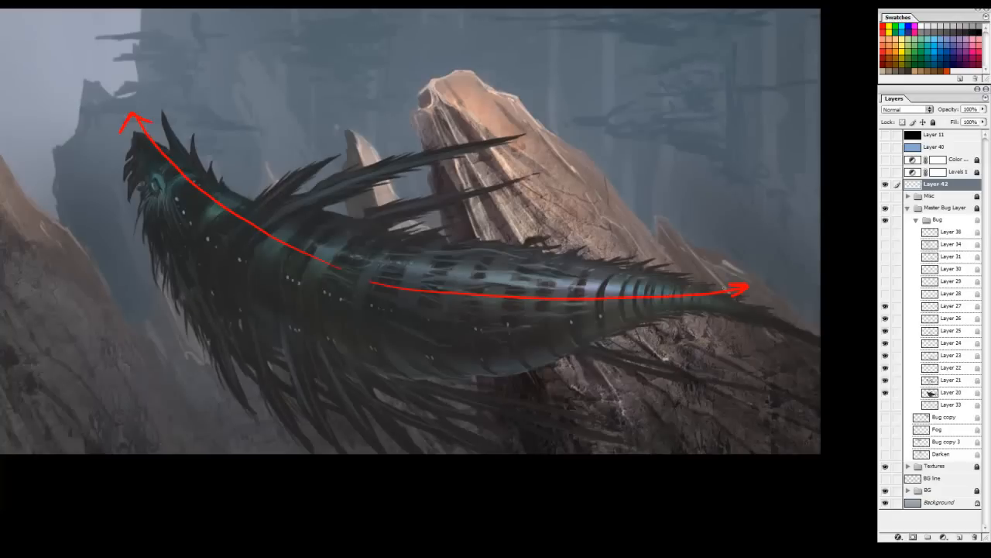
Add further direction strokes over the creature's body and above its back fins.
left_click_drag(417, 245, 632, 268)
left_click_drag(361, 319, 270, 213)
left_click_drag(299, 226, 264, 232)
left_click_drag(622, 234, 501, 217)
left_click_drag(759, 268, 609, 181)
left_click_drag(629, 178, 609, 193)
Undo all the red direction arrows over the creature.
key("ctrl+alt+z")
key("ctrl+alt+z")
key("ctrl+alt+z")
key("ctrl+alt+z")
key("ctrl+alt+z")
key("ctrl+alt+z")
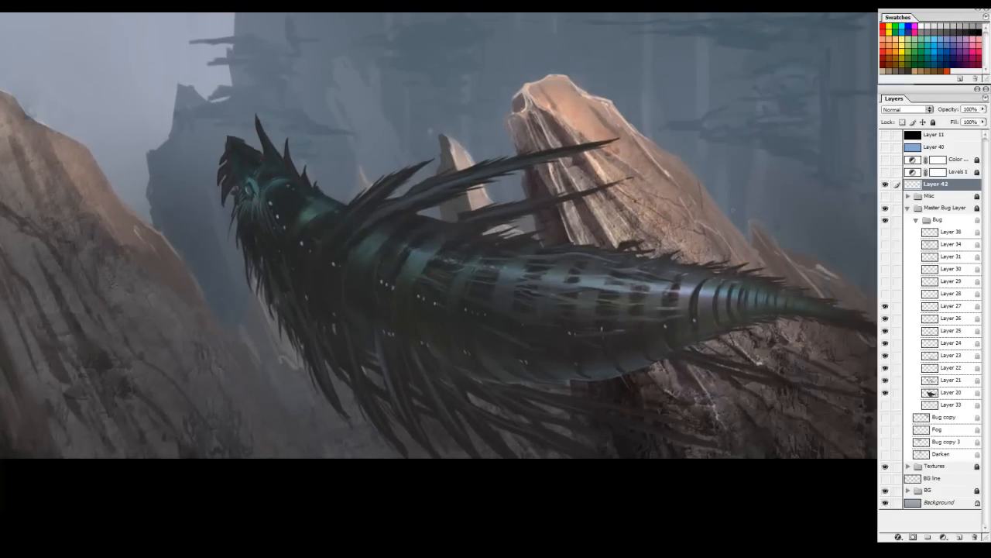
Draw a red arrow above the back from the tail toward the head, and undo it.
mouse_move(717, 242)
left_mouse_down()
mouse_move(379, 146)
mouse_move(412, 139)
left_mouse_up()
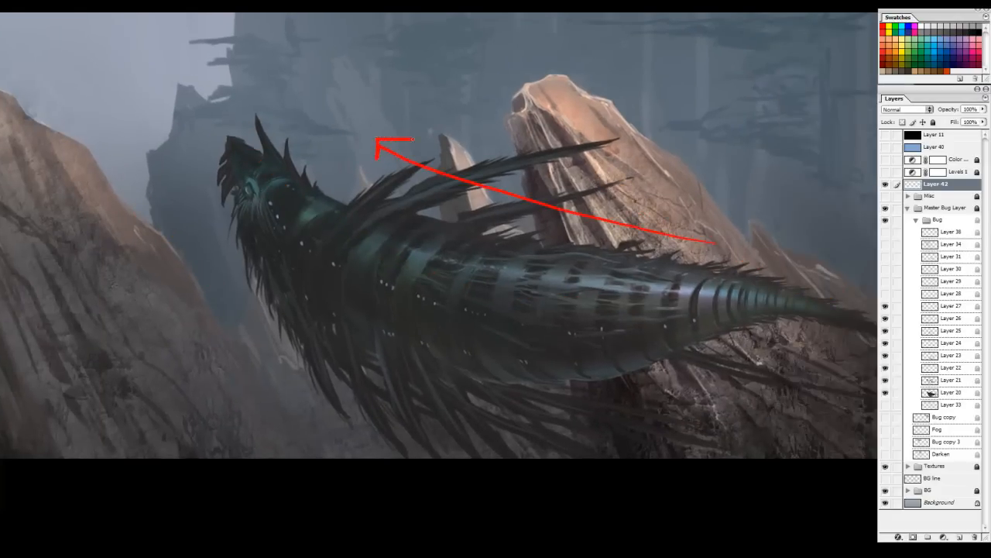
key("ctrl+alt+z")
key("ctrl+alt+z")
mouse_move(760, 234)
left_mouse_down()
mouse_move(713, 236)
mouse_move(693, 256)
left_mouse_up()
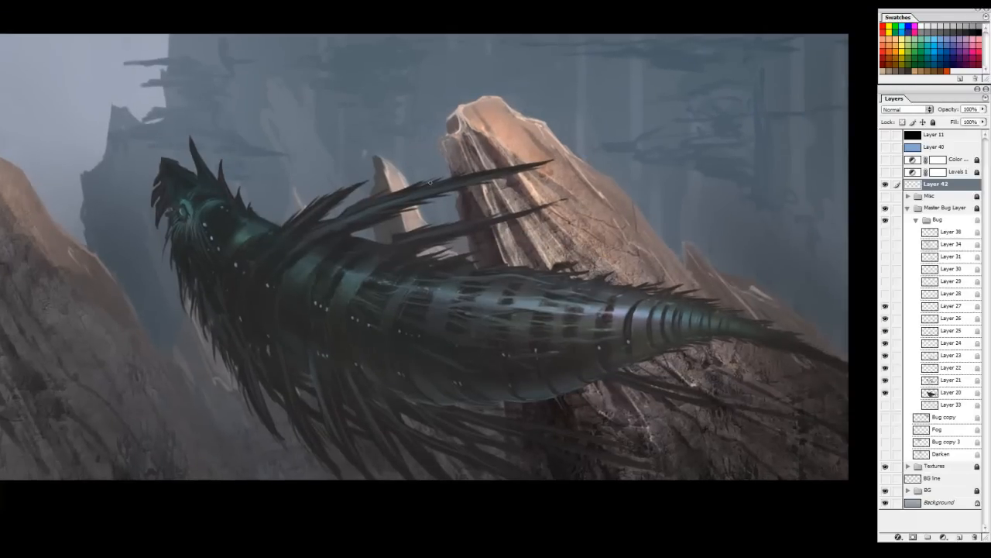
Try guide strokes above the head and front fins, undoing each one.
left_click_drag(566, 255, 640, 261)
left_click_drag(221, 203, 312, 160)
key("ctrl+alt+z")
left_click_drag(364, 181, 326, 137)
key("ctrl+alt+z")
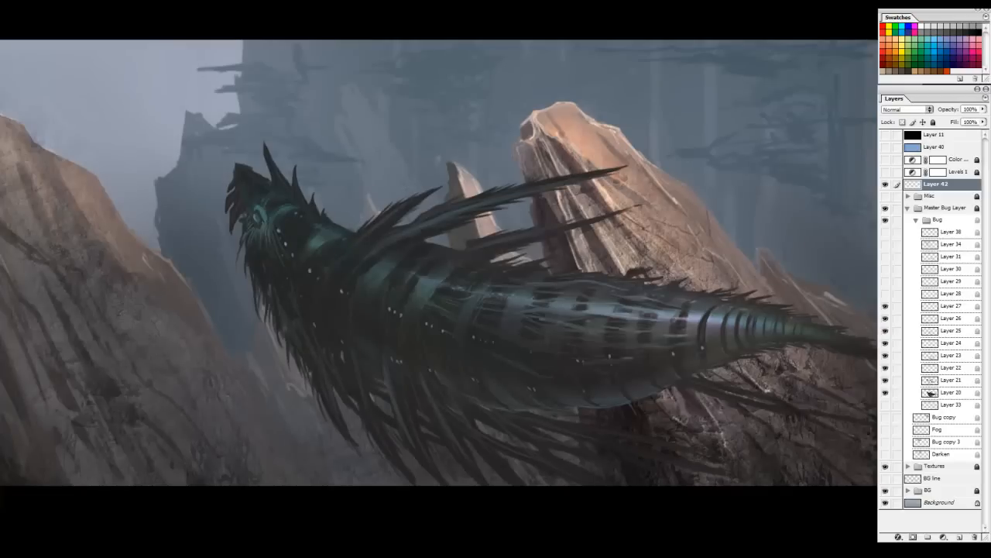
Select and show Layer 28, comparing the creature with its highlights hidden and shown.
left_click(944, 295)
left_click(885, 294)
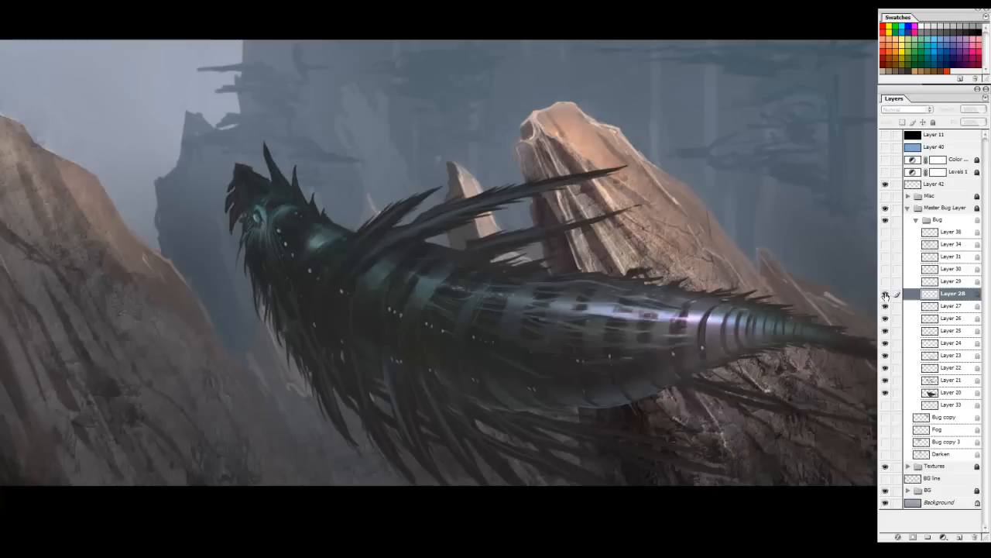
left_click(885, 295)
left_click(885, 295)
left_click_drag(734, 267, 681, 262)
left_click(885, 295)
left_click(885, 294)
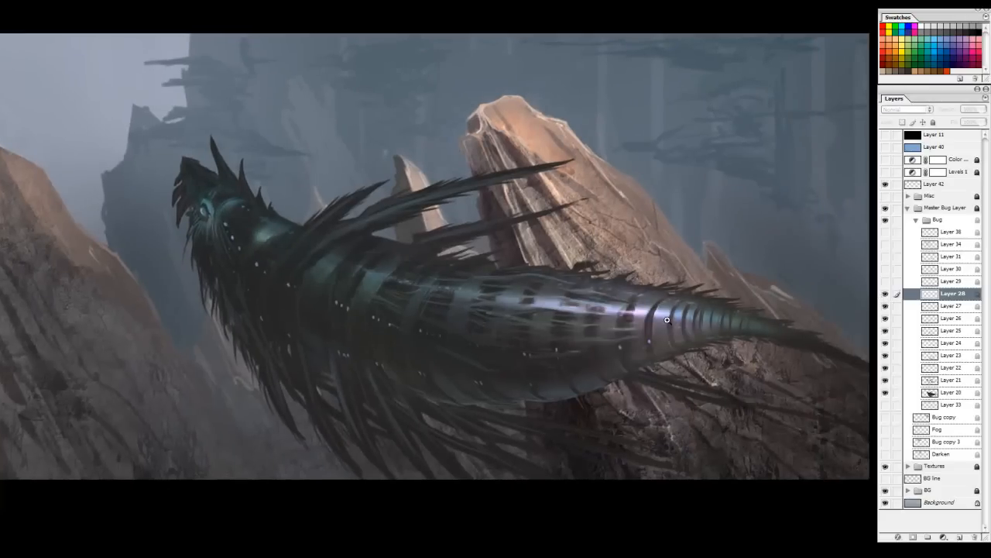
Sample foreground colours around the tail's bright highlight with the Color Picker, including white FFFFFF, and accept the choice.
left_click(667, 319, "ctrl")
left_click(667, 320, "ctrl")
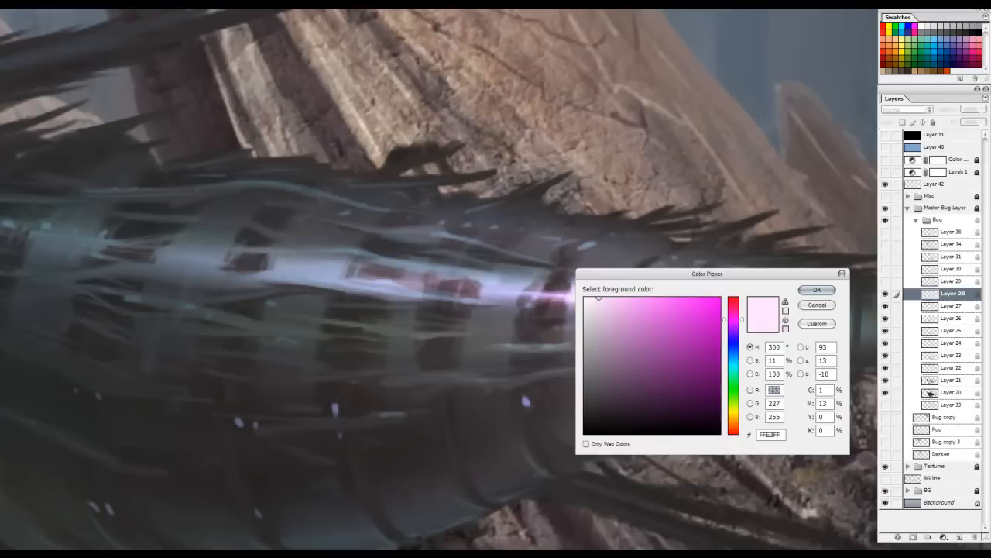
left_click_drag(610, 275, 691, 253)
left_click(587, 292)
left_click(588, 292)
left_click(594, 293)
left_click(679, 277)
left_click_drag(581, 296, 587, 295)
left_click_drag(675, 276, 671, 275)
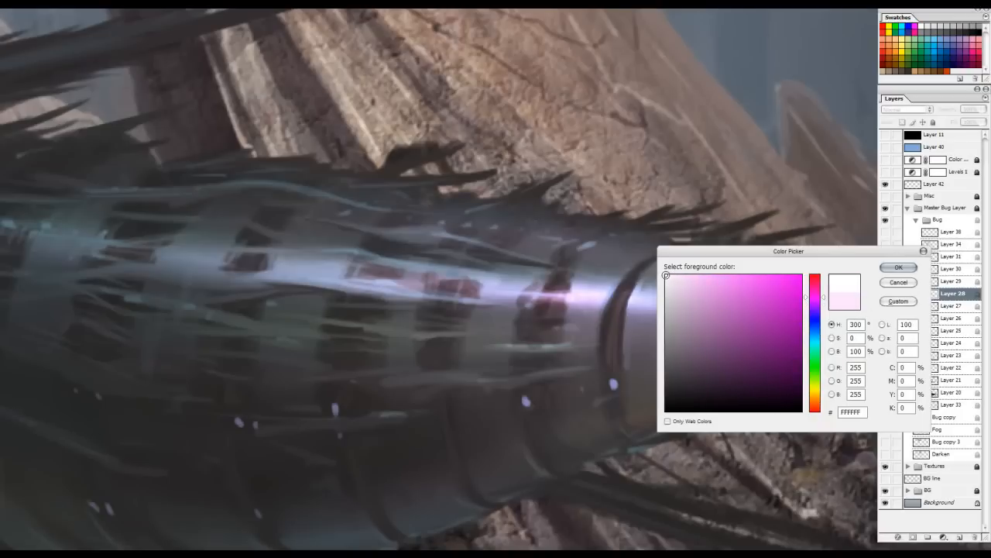
left_click_drag(597, 291, 624, 268)
left_click(891, 270)
Examine the highlights on the creature's head and neck close up and against the whole body.
left_click(555, 262, "ctrl+alt")
left_click(554, 263, "ctrl+alt")
left_click_drag(385, 241, 724, 252)
left_click(283, 177, "ctrl")
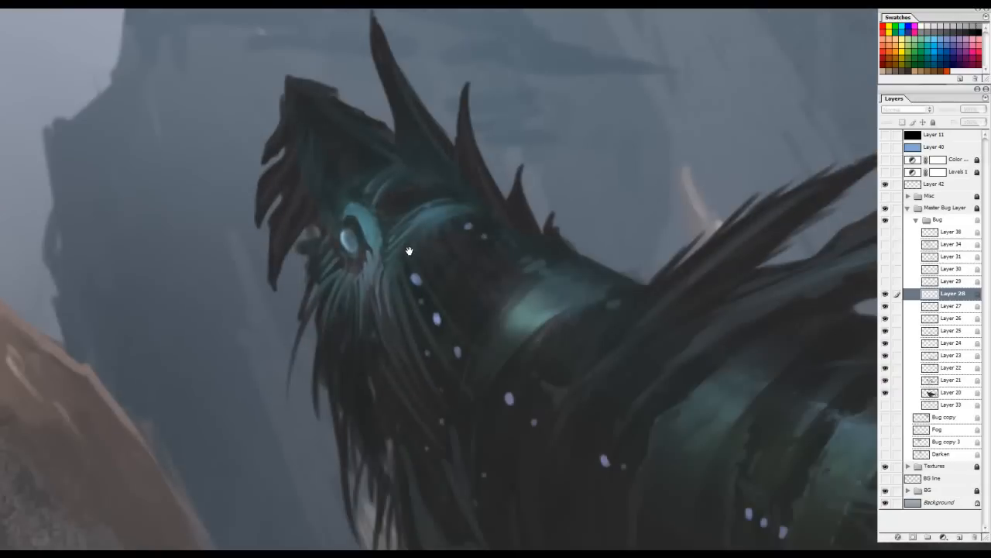
left_click_drag(409, 251, 414, 258)
left_click_drag(740, 275, 546, 231)
left_click(545, 235, "ctrl+alt")
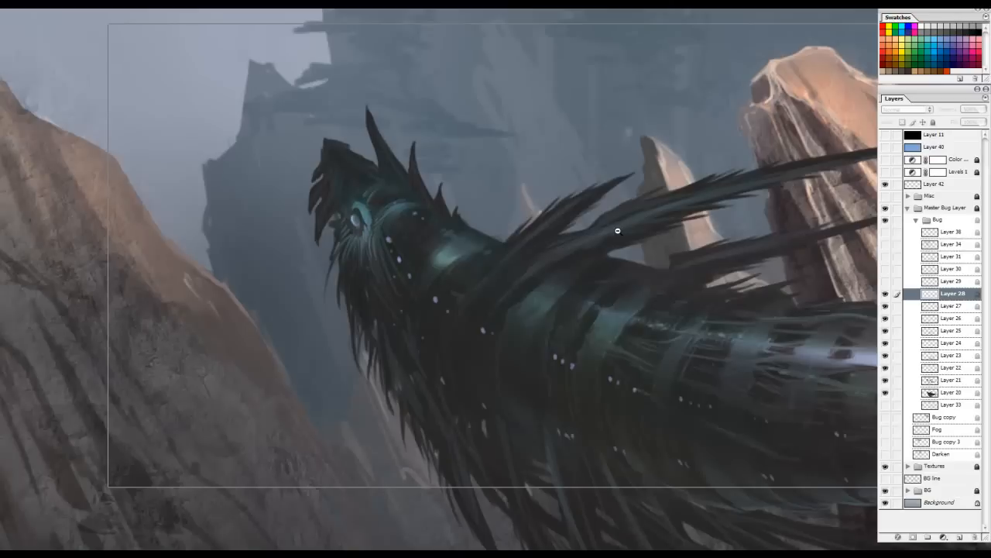
left_click(618, 230, "ctrl+alt")
Check the effect of Layer 29 and examine the creature's tail and body.
left_click(886, 281)
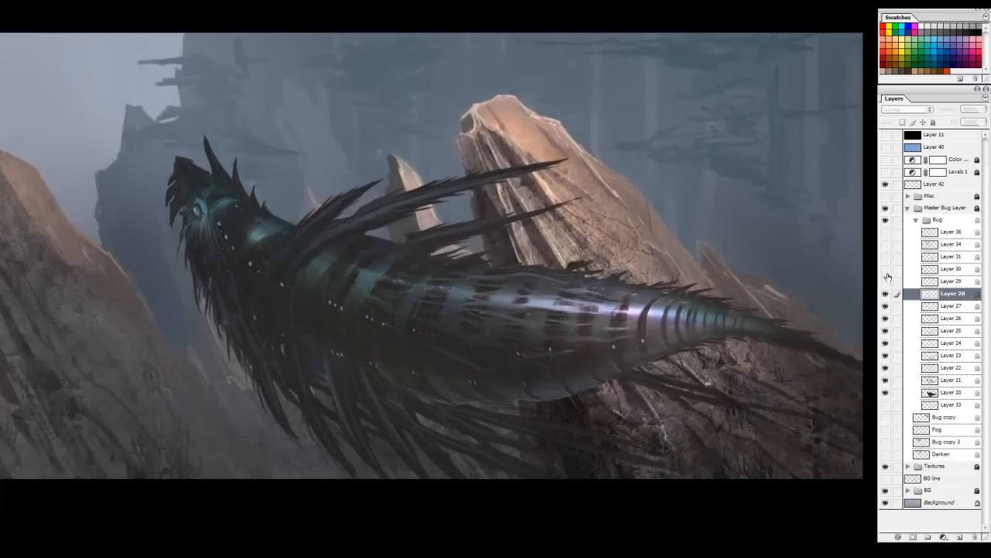
left_click(885, 281)
key("ctrl+plus")
left_click_drag(664, 290, 551, 270)
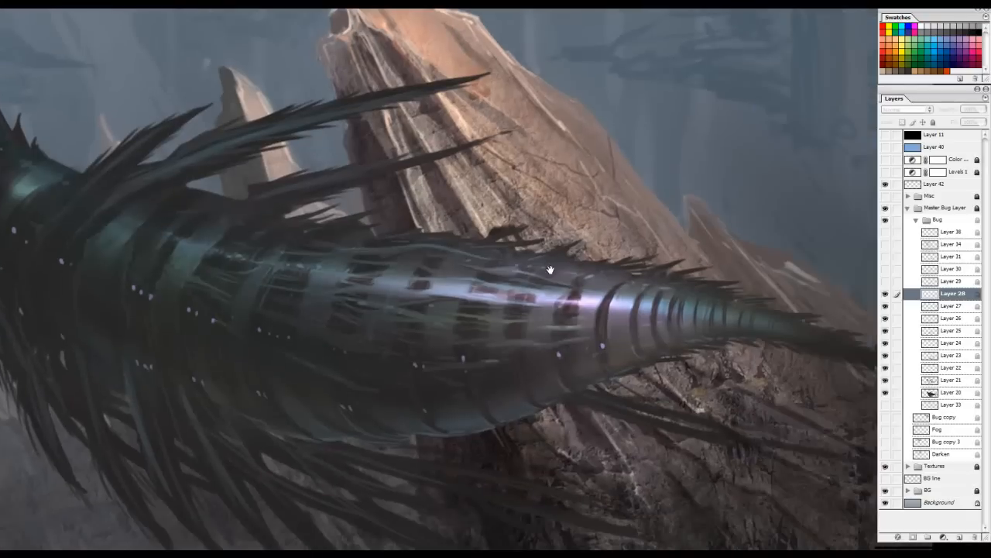
left_click_drag(428, 254, 524, 267)
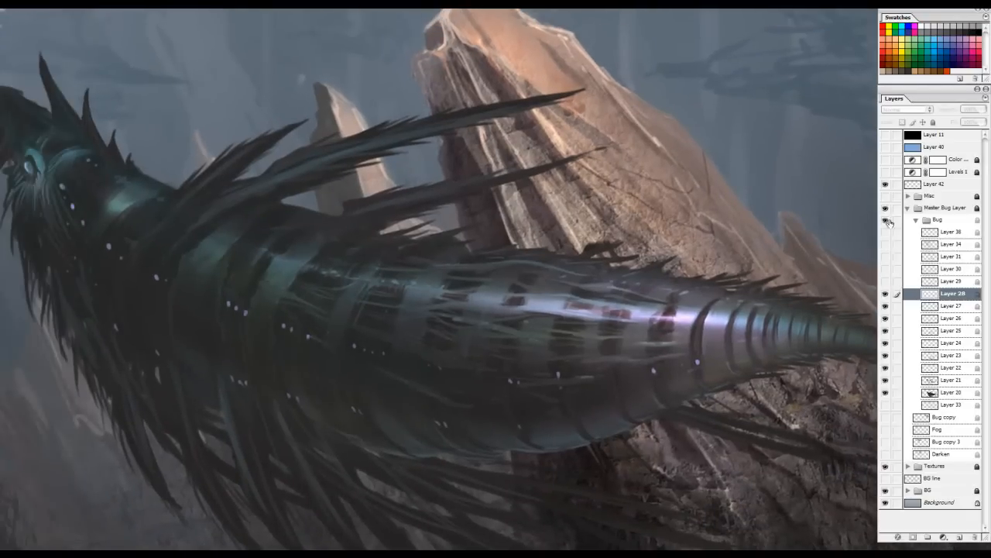
Show Layer 33 at the bottom of the Bug group and fit the whole painting in view.
left_click(885, 134)
key("ctrl+0")
left_click(886, 135)
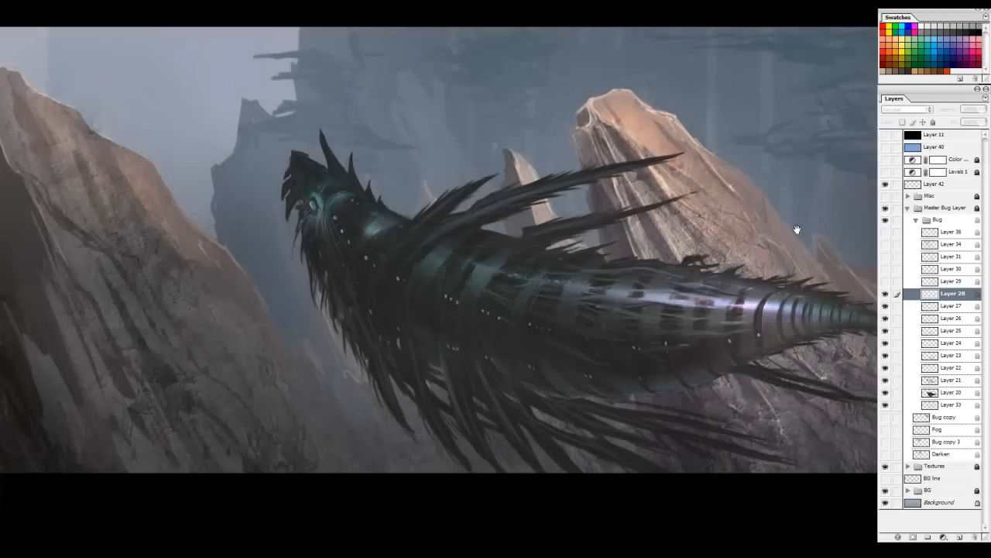
Examine the creature within the whole painting at a reduced size with the panels hidden.
left_click(688, 223, "alt")
left_click(703, 236, "alt")
left_click(706, 236, "alt")
left_click_drag(703, 243, 563, 234)
key("Tab")
left_click(570, 251, "ctrl")
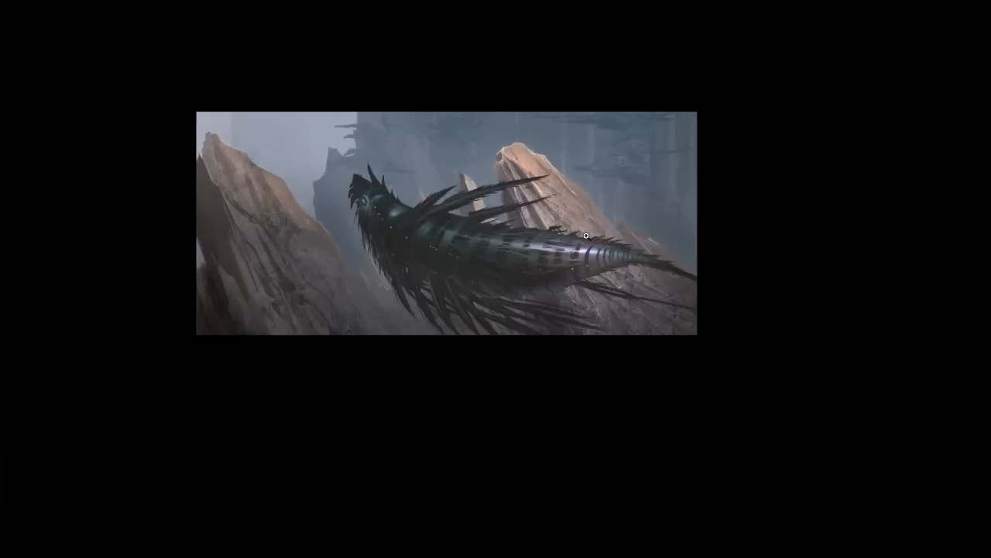
left_click(562, 243, "ctrl")
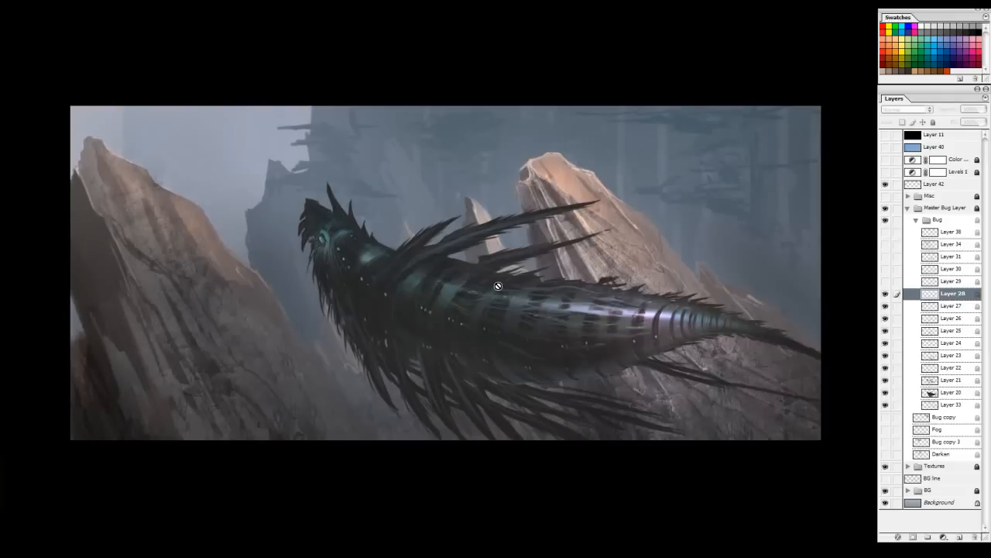
Show Layer 29 and Layer 30 to reveal the red bands and orange glow on the creature's body.
key("ctrl+plus")
left_click(885, 280)
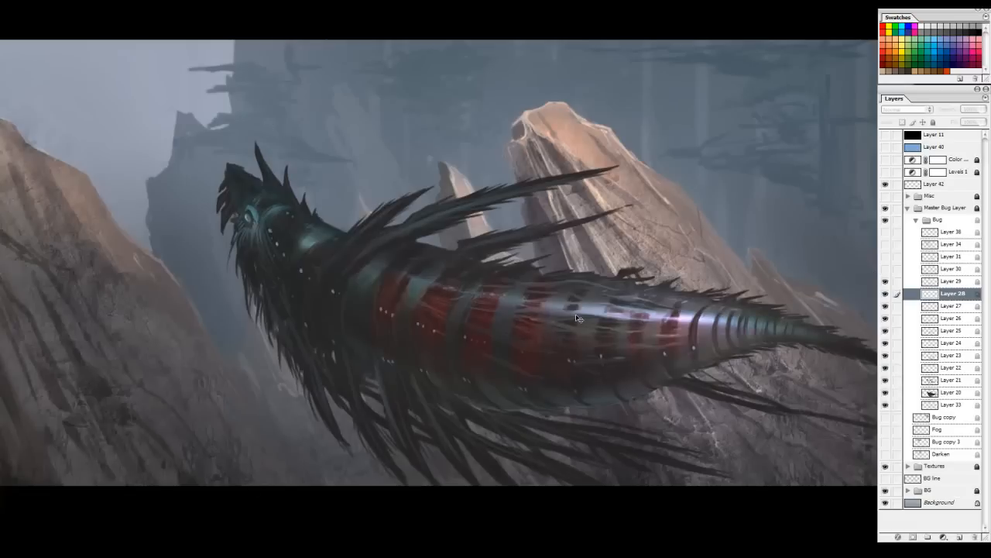
left_click(884, 269)
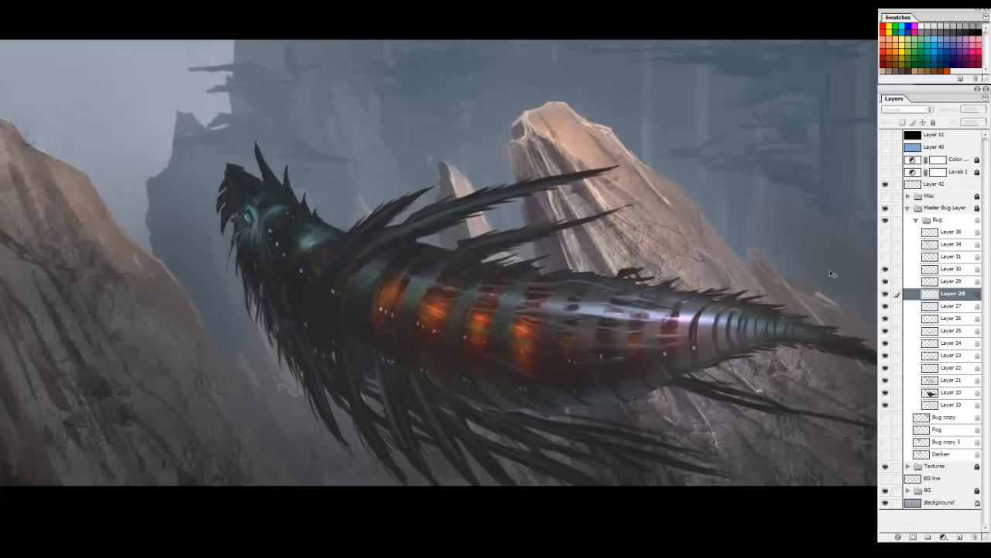
Examine how the orange glow reads at thumbnail size and at larger sizes with the panels hidden.
key("Tab")
left_click(531, 235, "alt")
left_click(531, 237, "alt")
left_click(531, 237, "alt")
left_click(548, 239, "alt")
left_click(590, 224, "alt")
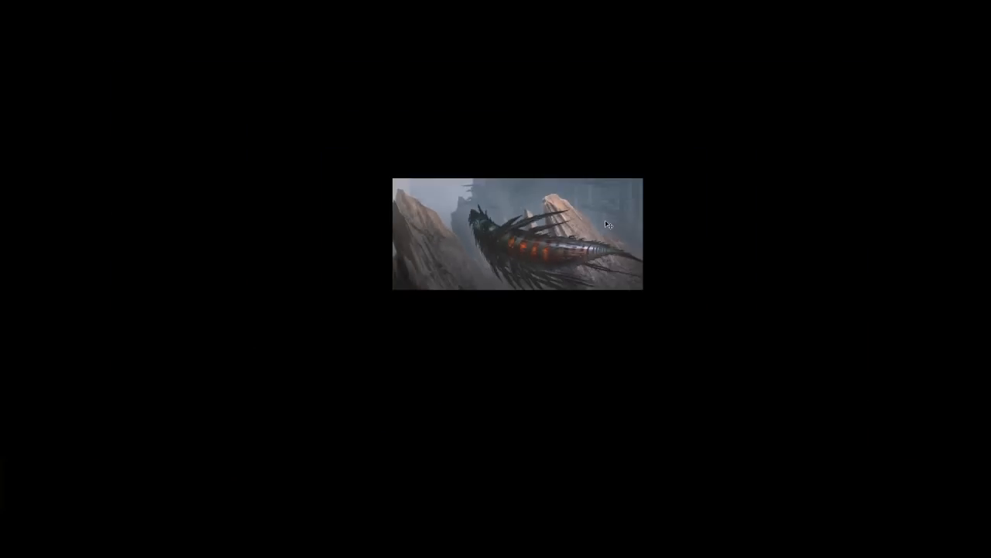
left_click(547, 238, "alt")
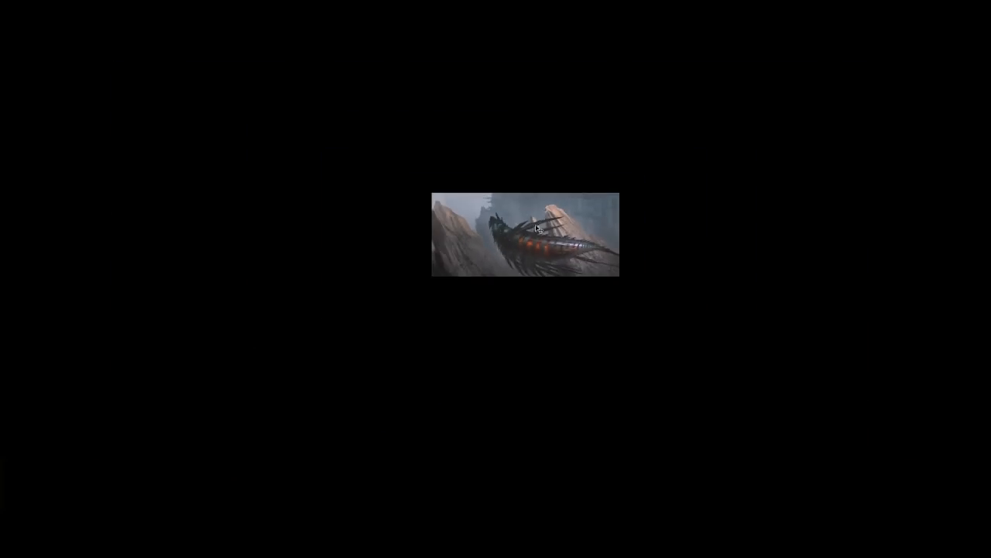
left_click(543, 243, "ctrl")
left_click(543, 243, "ctrl")
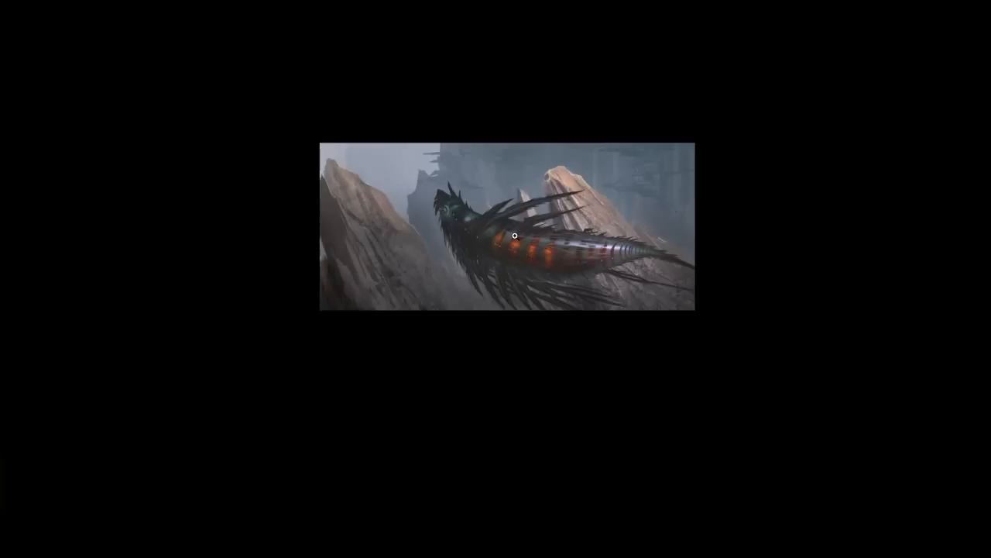
left_click(545, 241, "ctrl")
left_click(546, 238, "ctrl")
left_click(546, 237, "ctrl")
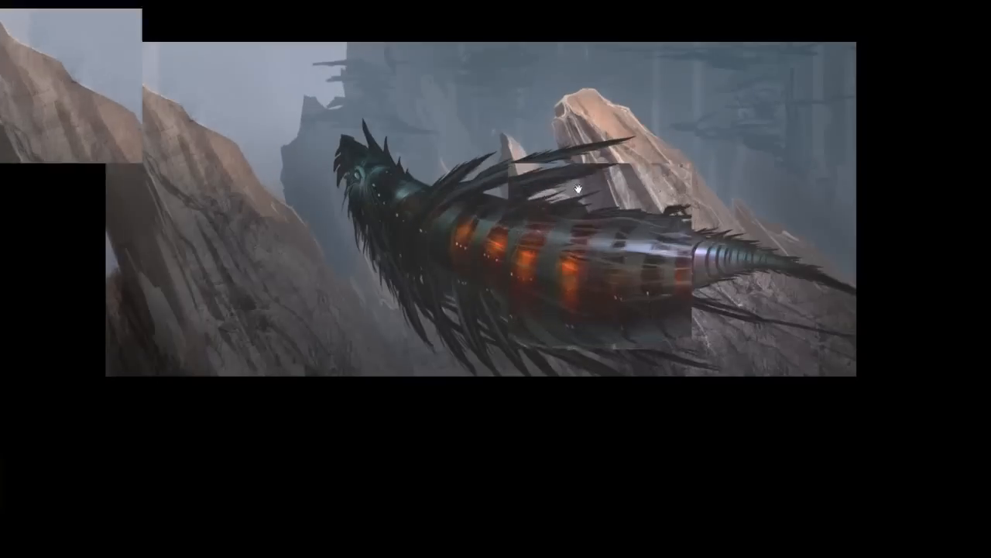
key("Tab")
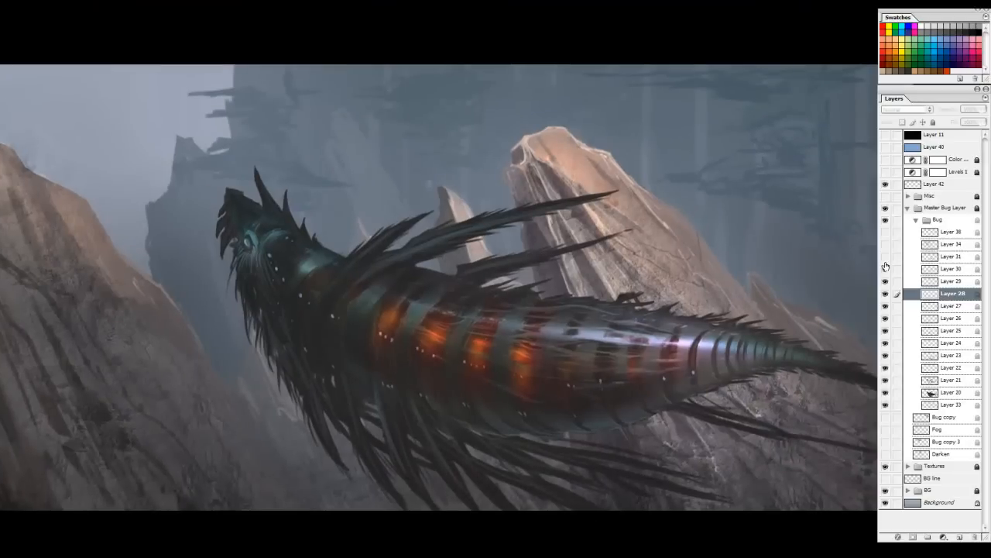
Select Layer 42 and try a white guide stroke along the creature's striped body.
left_click(885, 185)
left_click(920, 183)
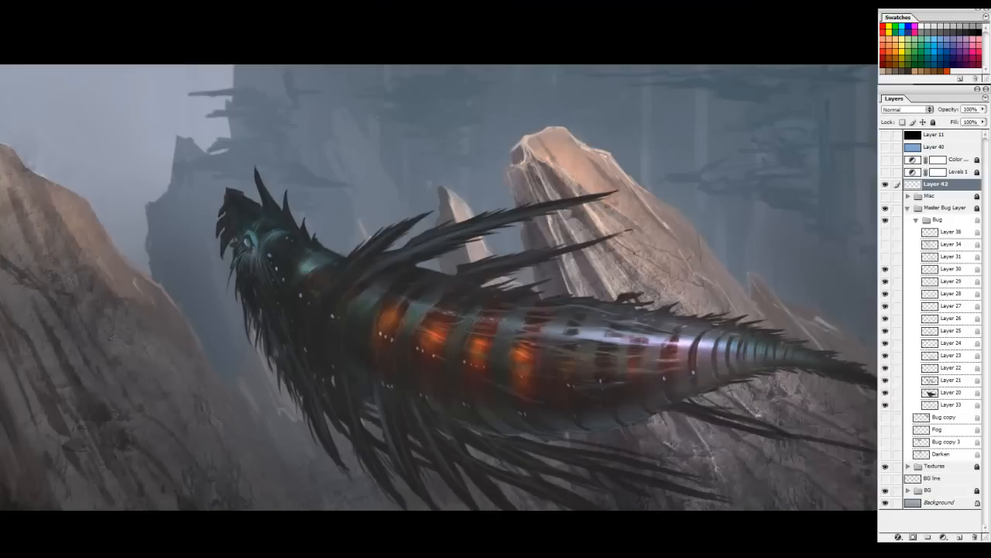
mouse_move(318, 297)
left_mouse_down()
mouse_move(461, 346)
mouse_move(659, 353)
left_mouse_up()
key("ctrl+z")
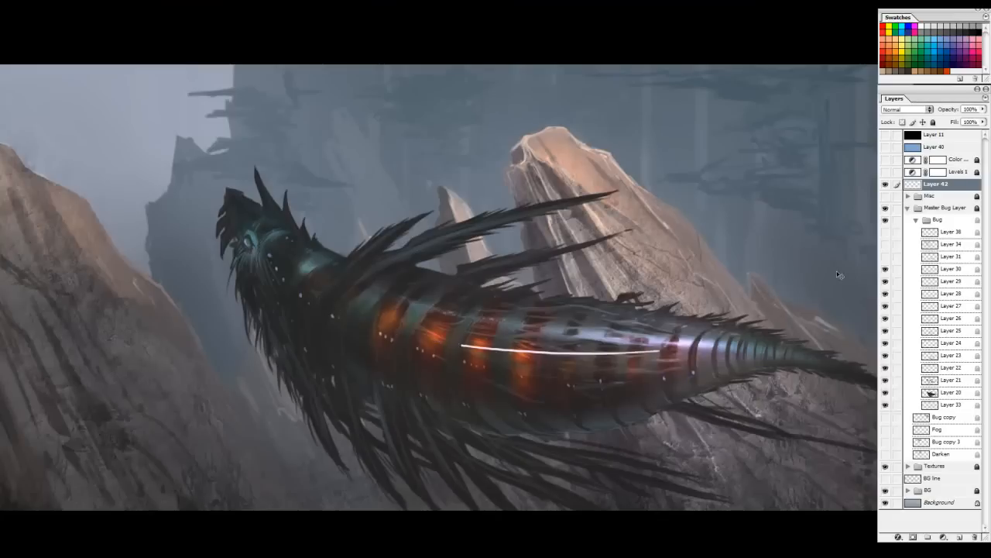
Sketch a long red creature outline with a pointed head and tail above the painted creature on Layer 42.
left_click_drag(606, 277, 524, 305)
mouse_move(390, 181)
left_mouse_down()
mouse_move(474, 175)
mouse_move(480, 162)
left_mouse_up()
left_click_drag(539, 137, 472, 149)
key("ctrl+z")
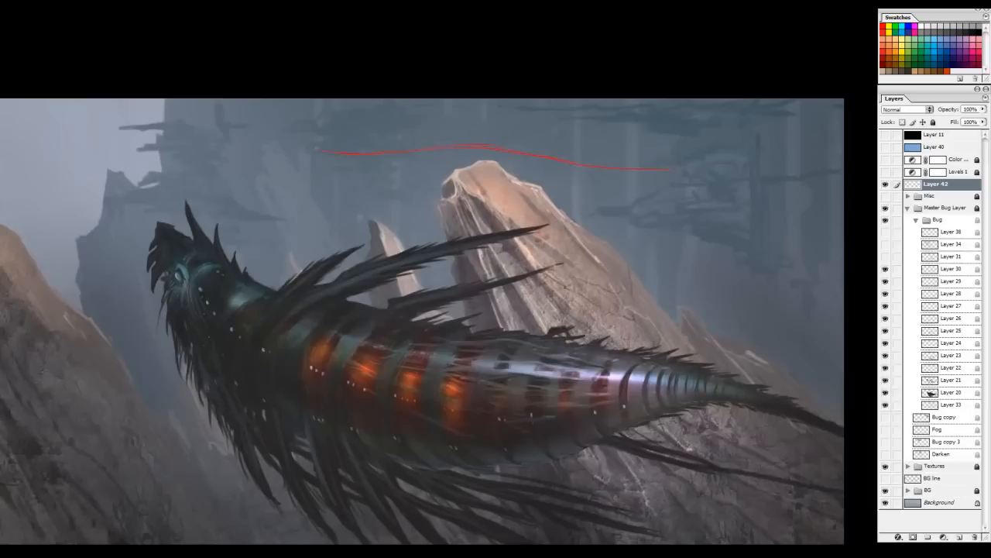
mouse_move(467, 211)
left_mouse_down()
mouse_move(542, 210)
mouse_move(681, 176)
mouse_move(719, 184)
left_mouse_up()
mouse_move(601, 186)
left_mouse_down()
mouse_move(421, 209)
mouse_move(350, 191)
left_mouse_up()
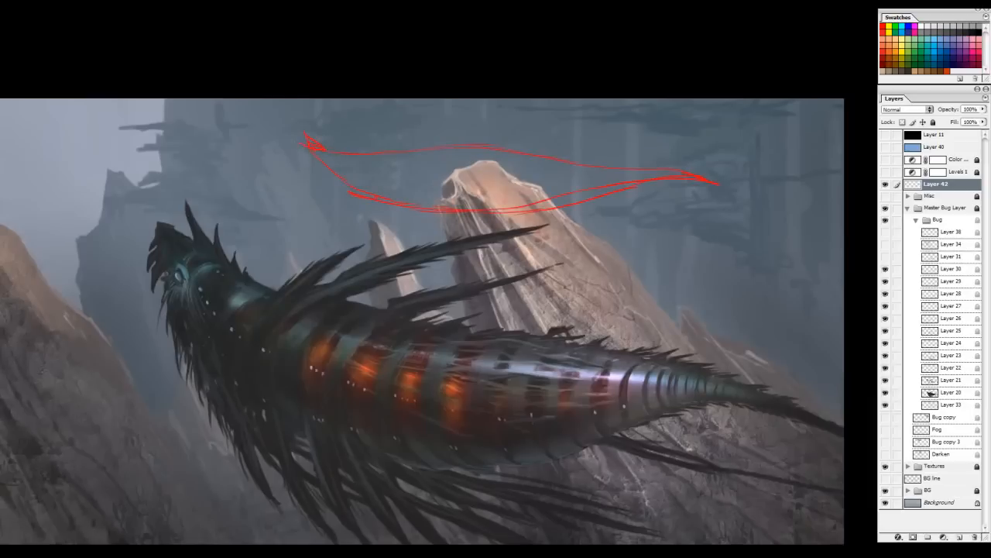
Add red feathery spines beneath the sketched body and along the front part of its back.
left_click_drag(362, 195, 443, 248)
mouse_move(413, 209)
left_mouse_down()
mouse_move(460, 255)
mouse_move(466, 247)
mouse_move(531, 248)
left_mouse_up()
mouse_move(472, 216)
left_mouse_down()
mouse_move(565, 243)
mouse_move(572, 218)
left_mouse_up()
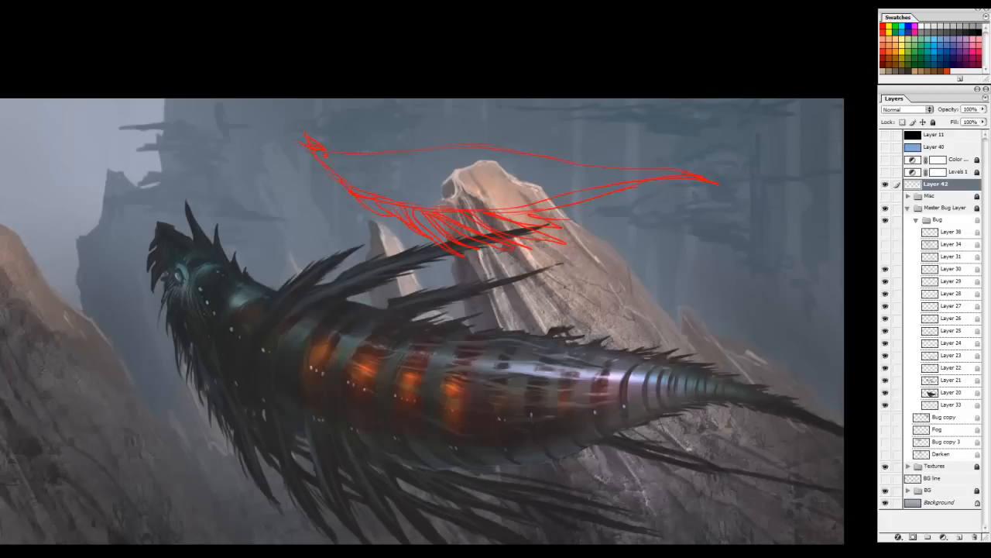
left_click_drag(406, 147, 435, 126)
left_click_drag(415, 141, 496, 132)
left_click_drag(478, 144, 515, 135)
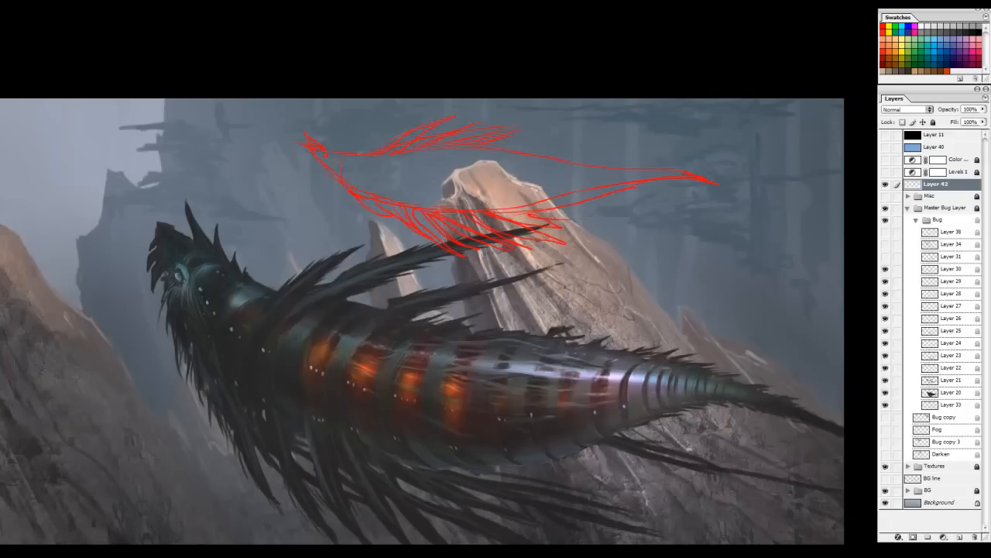
Draw red vertical segment lines across the sketched body from the head to the tail.
left_click_drag(401, 158, 401, 190)
mouse_move(496, 161)
left_mouse_down()
mouse_move(495, 189)
mouse_move(511, 205)
left_mouse_up()
left_click_drag(533, 163, 533, 198)
mouse_move(552, 165)
left_mouse_down()
mouse_move(552, 202)
mouse_move(573, 198)
left_mouse_up()
left_click_drag(594, 175, 594, 191)
left_click_drag(649, 167, 649, 178)
mouse_move(476, 158)
left_mouse_down()
mouse_move(477, 198)
mouse_move(459, 198)
left_mouse_up()
left_click_drag(439, 155, 440, 201)
left_click_drag(419, 156, 419, 197)
mouse_move(479, 150)
left_mouse_down()
mouse_move(479, 201)
mouse_move(499, 201)
left_mouse_up()
left_click_drag(608, 227, 573, 337)
key("ctrl+z")
Sketch a second, curved body in red from a row of segment bands, with a tail tip and back spines.
left_click_drag(649, 173, 572, 147)
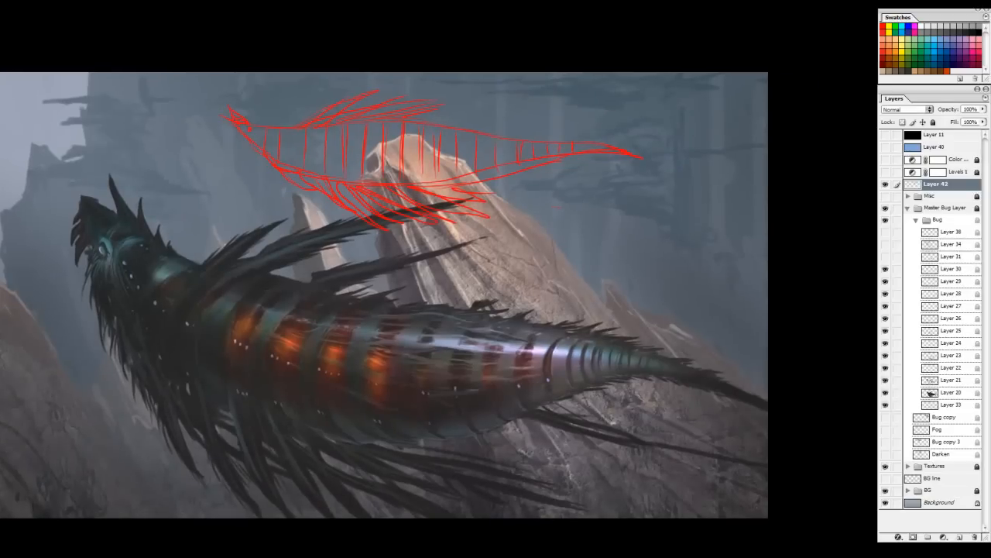
left_click_drag(577, 213, 575, 237)
mouse_move(586, 212)
left_mouse_down()
mouse_move(586, 241)
mouse_move(611, 243)
left_mouse_up()
left_click_drag(618, 213, 617, 248)
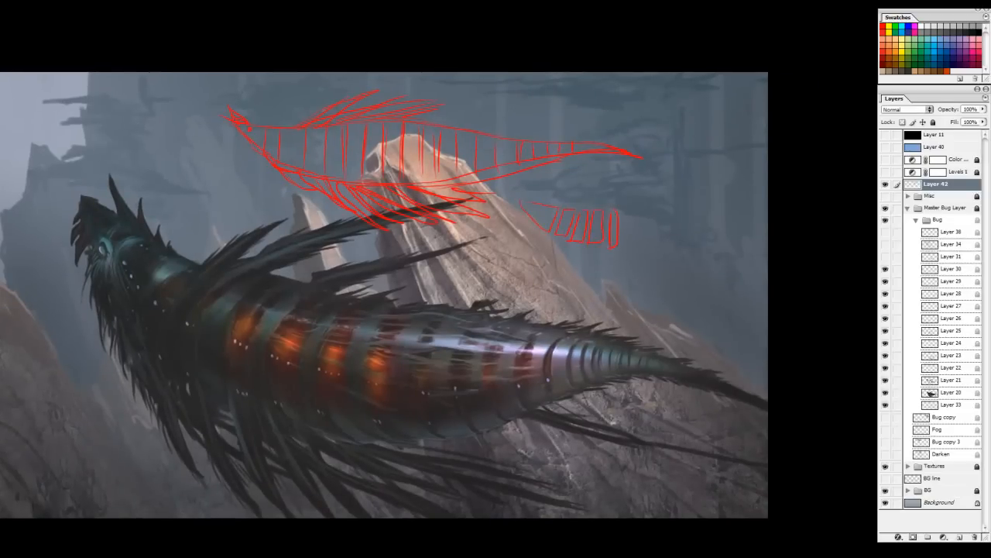
mouse_move(642, 212)
left_mouse_down()
mouse_move(644, 245)
mouse_move(661, 244)
left_mouse_up()
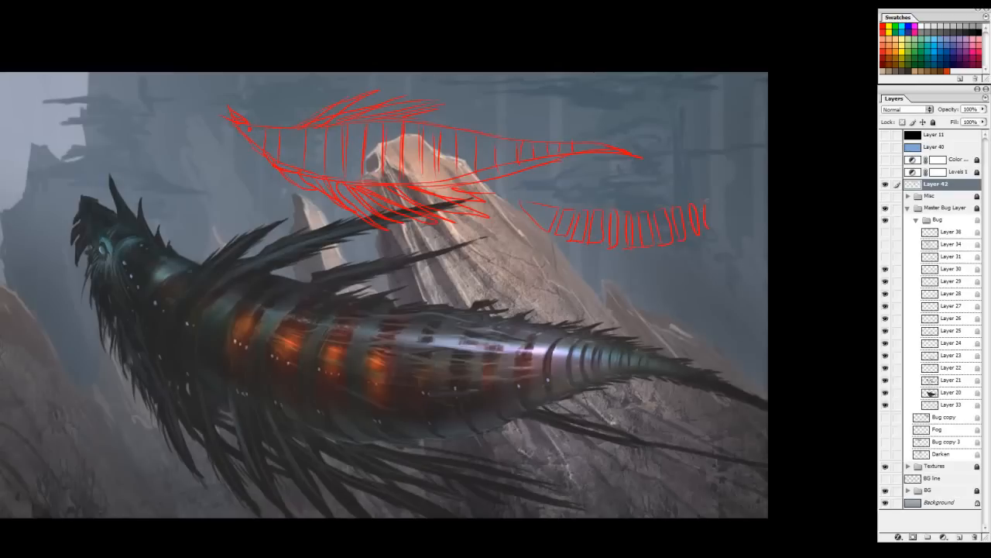
left_click_drag(725, 217, 751, 188)
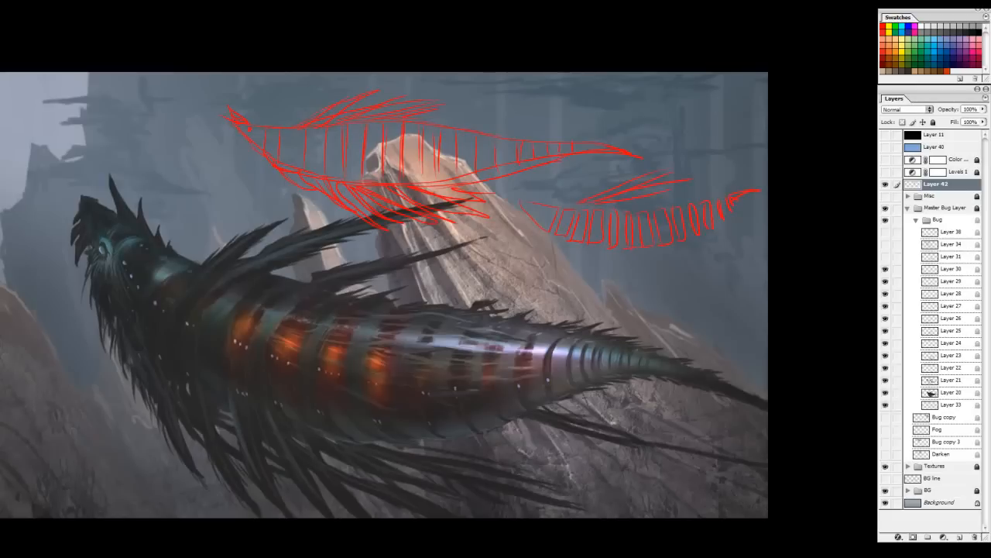
Add red spines beneath the second sketch and an arrow pointing up at its tail segments.
left_click_drag(601, 273, 613, 287)
left_click_drag(579, 246, 643, 291)
mouse_move(588, 255)
left_mouse_down()
mouse_move(648, 302)
mouse_move(652, 278)
mouse_move(706, 250)
left_mouse_up()
left_click_drag(697, 261, 715, 263)
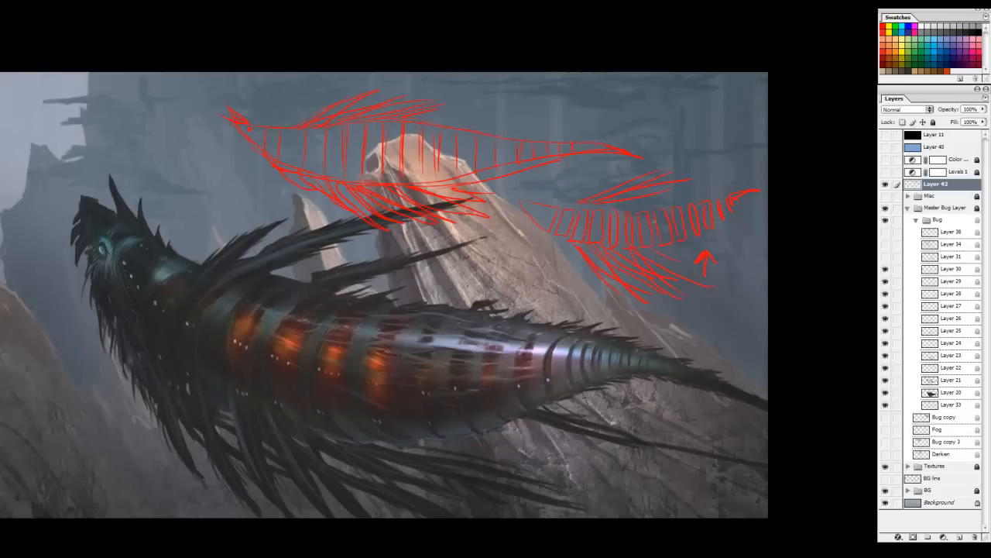
Reinforce the segment bands of the second sketch and define its pointed head end.
left_click_drag(626, 210, 624, 248)
mouse_move(585, 212)
left_mouse_down()
mouse_move(581, 241)
mouse_move(571, 240)
left_mouse_up()
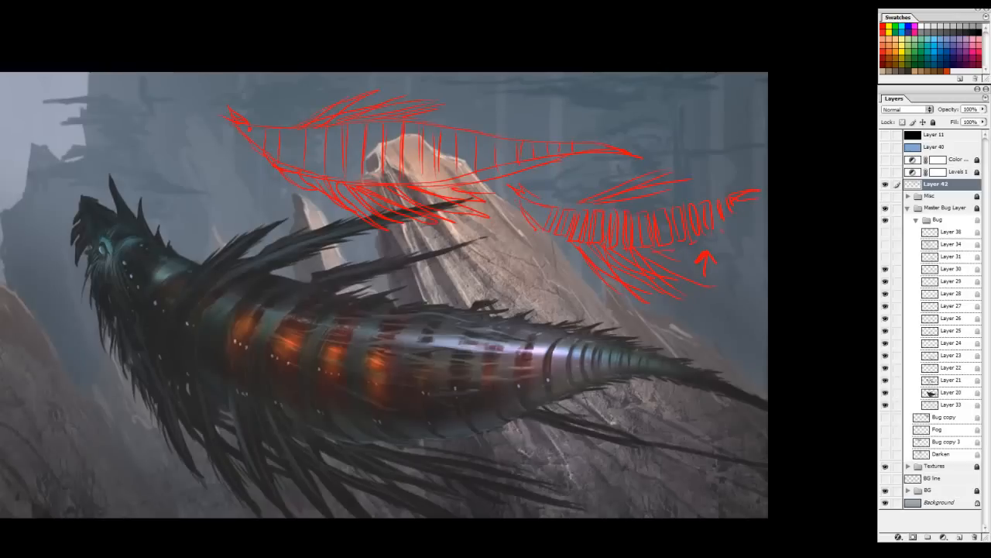
left_click_drag(508, 218, 504, 233)
key("ctrl+z")
Compare the painting without the red sketches, delete their layer, and create a new empty layer in its place.
left_click_drag(496, 286, 601, 284)
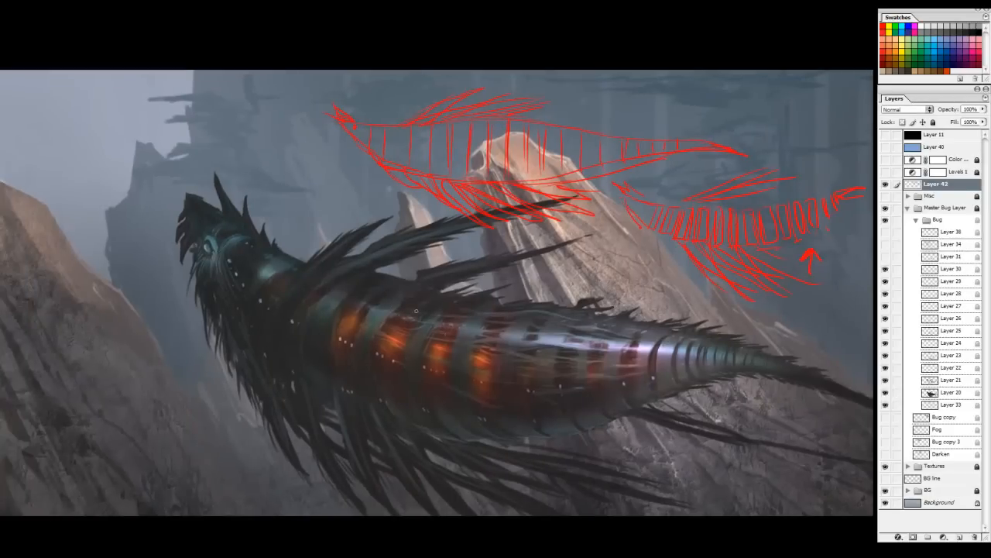
left_click_drag(499, 337, 503, 331)
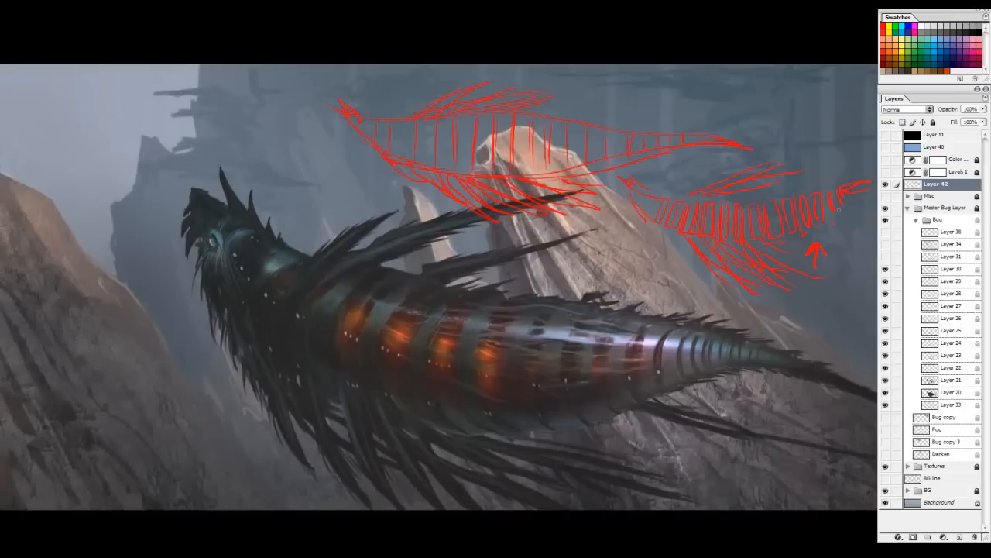
left_click_drag(654, 241, 599, 249)
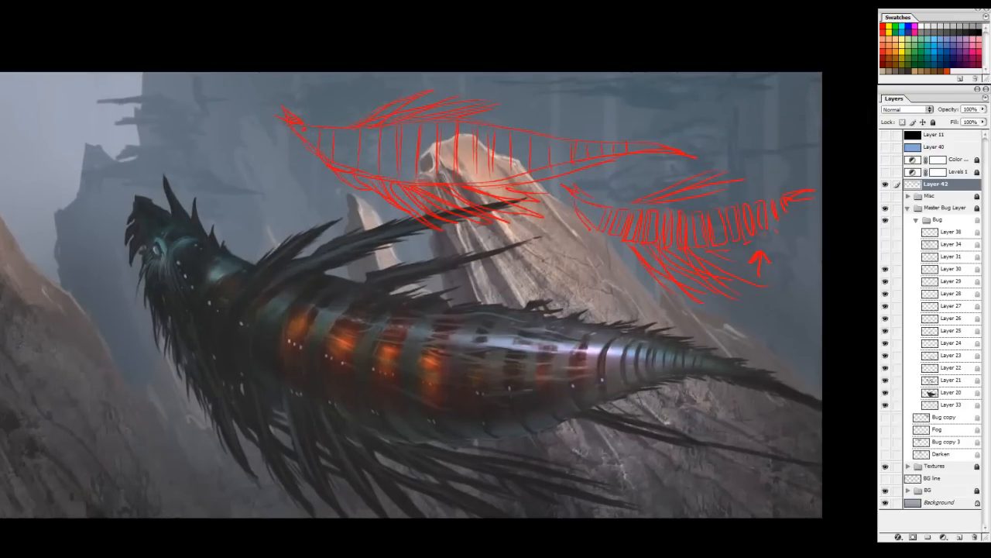
left_click_drag(542, 305, 590, 301)
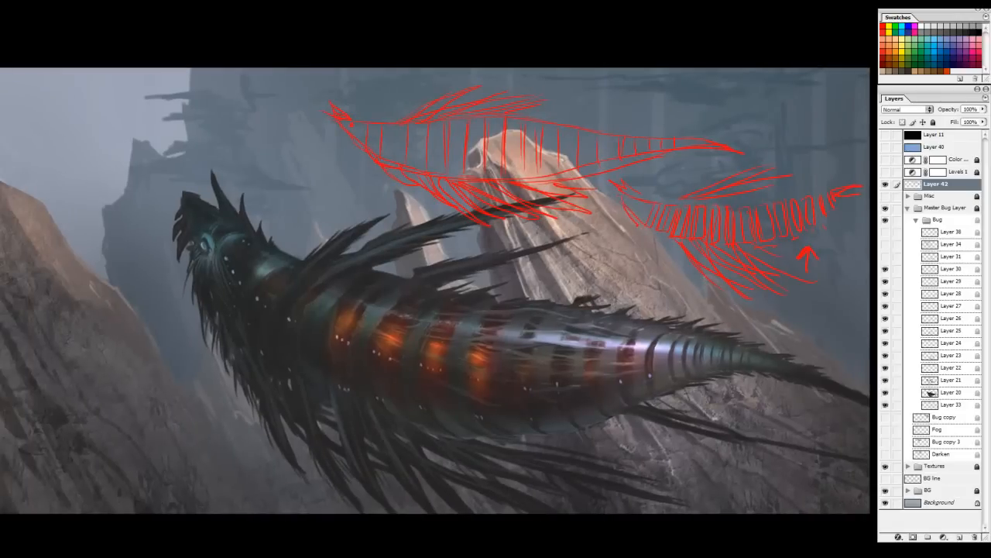
left_click(885, 184)
left_click(885, 184)
left_click_drag(959, 536, 974, 536)
left_click(960, 536)
Show and select Layer 31, comparing the glowing stripes with and without it.
left_click(885, 256)
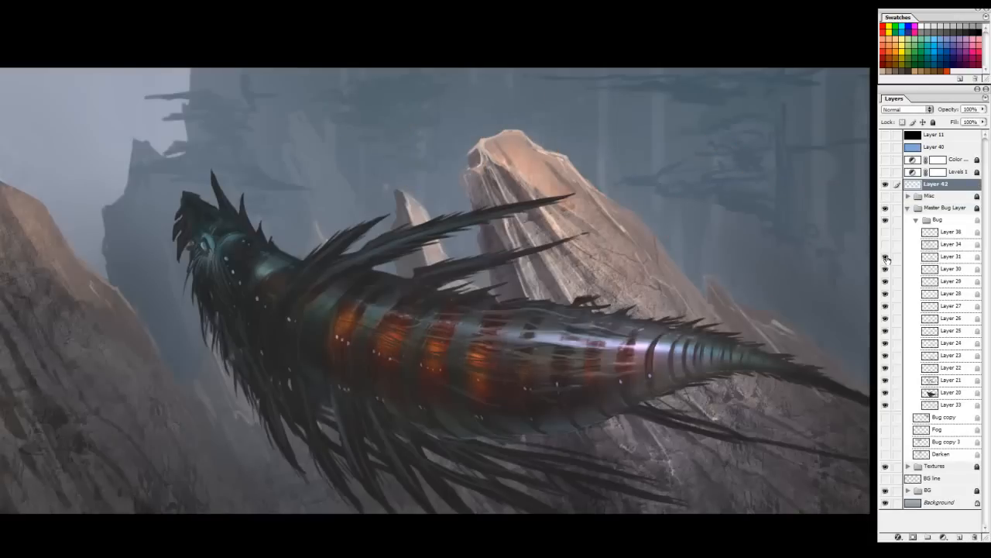
left_click(885, 257)
left_click(885, 257)
left_click(948, 257)
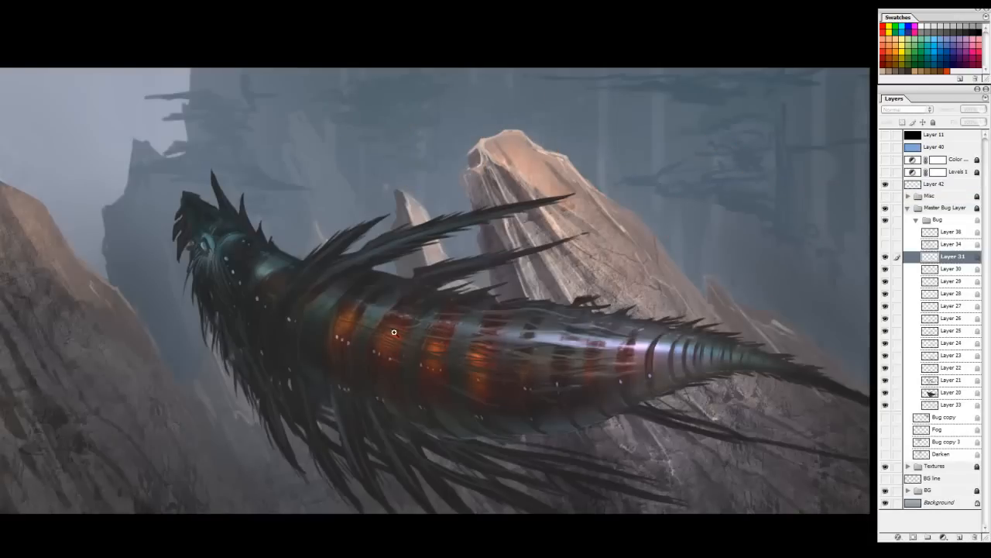
Inspect the orange stripes close up, comparing them with Layer 31 hidden and shown.
scroll(394, 332, "up", 3)
left_click_drag(385, 345, 451, 304)
left_click(884, 257)
left_click(885, 257)
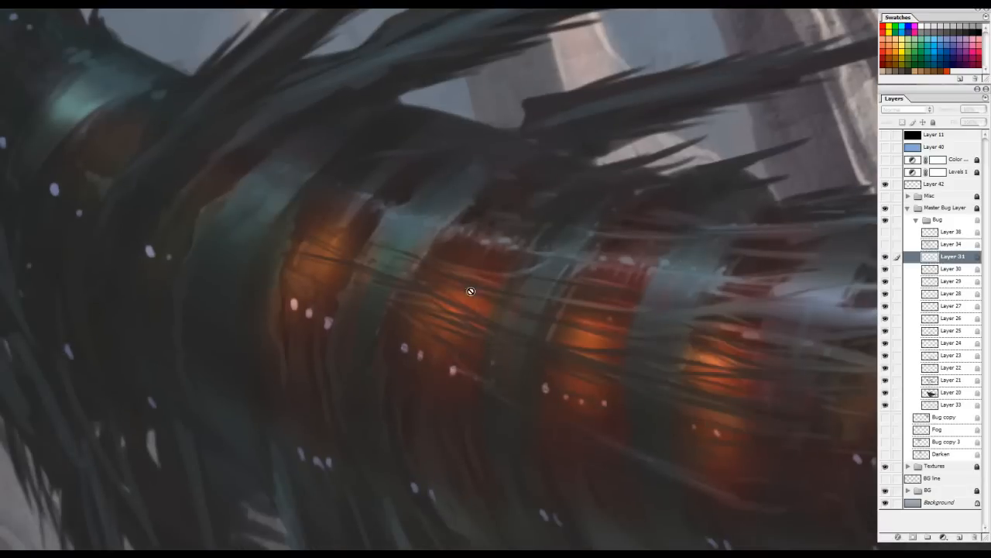
left_click_drag(515, 306, 452, 286)
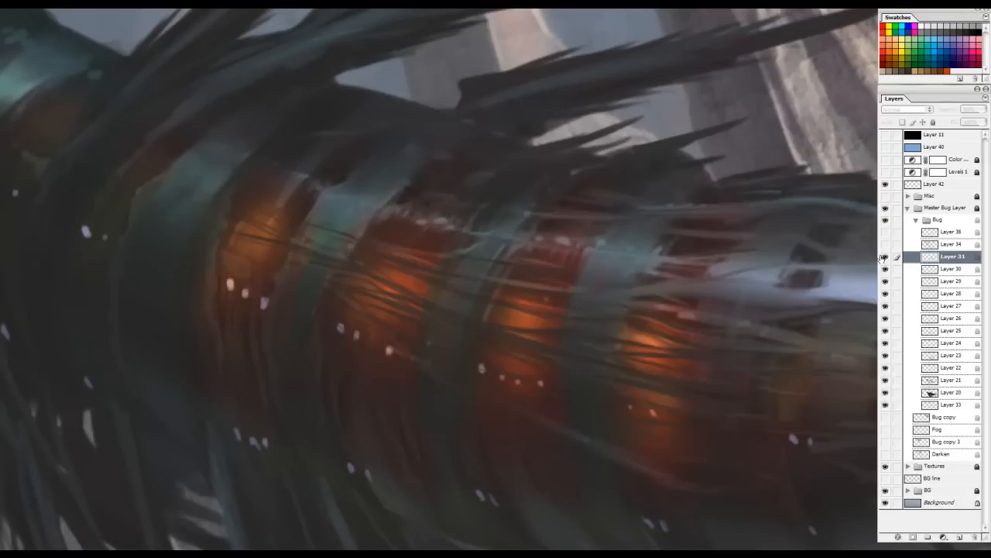
left_click(884, 257)
left_click(884, 257)
Check the effect of Layer 34 on the creature, close up and across the whole body.
left_click(885, 245)
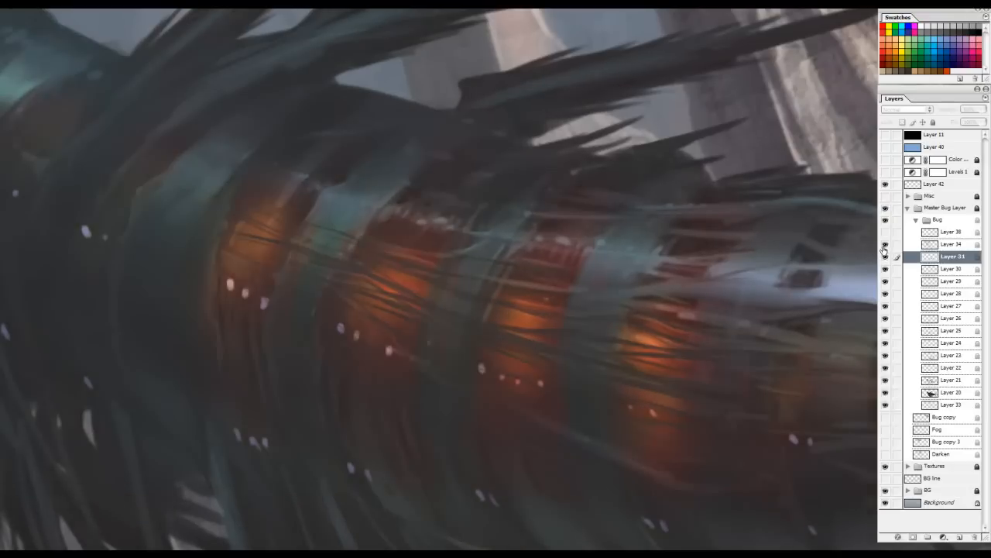
key("ctrl+minus")
key("ctrl+minus")
key("ctrl+minus")
left_click_drag(723, 241, 608, 236)
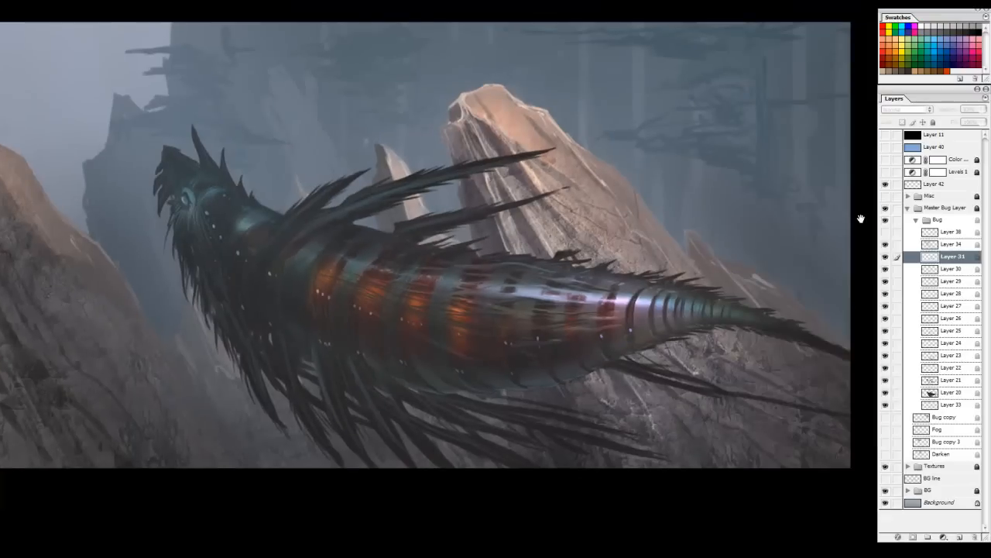
left_click(885, 245)
left_click(885, 245)
left_click_drag(240, 186, 286, 193)
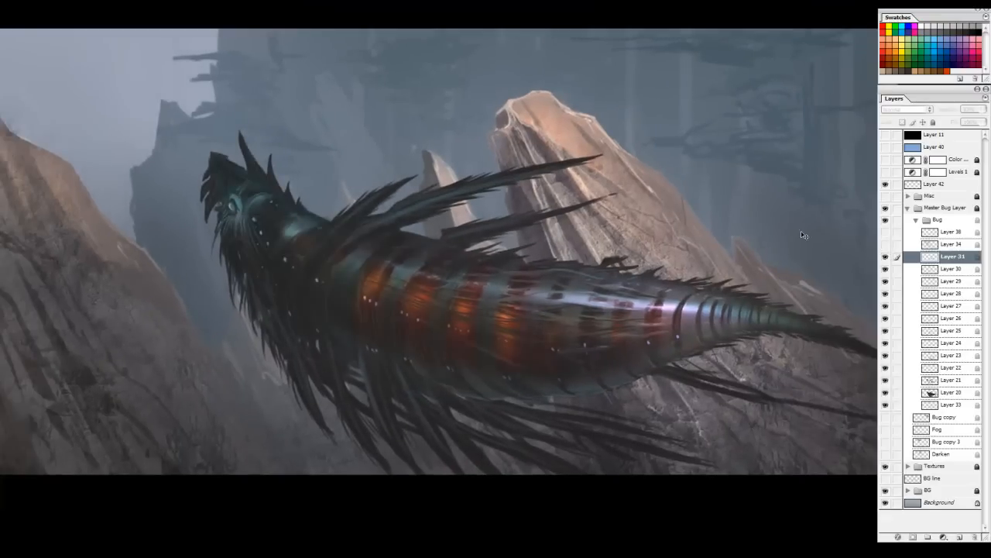
Examine the creature's head and tail close up.
scroll(243, 202, "up", 5)
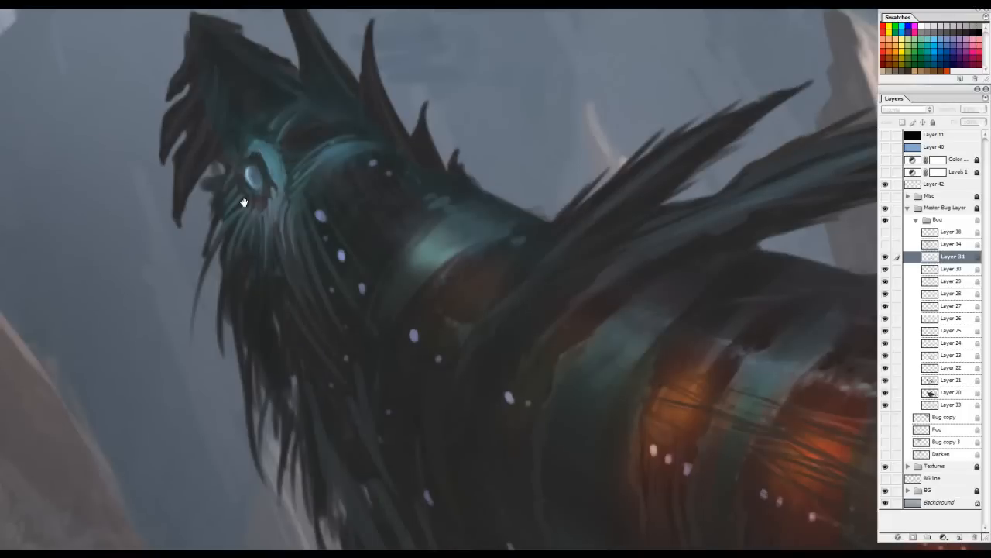
left_click_drag(263, 205, 485, 206)
mouse_move(525, 246)
left_mouse_down()
mouse_move(513, 265)
mouse_move(523, 260)
left_mouse_up()
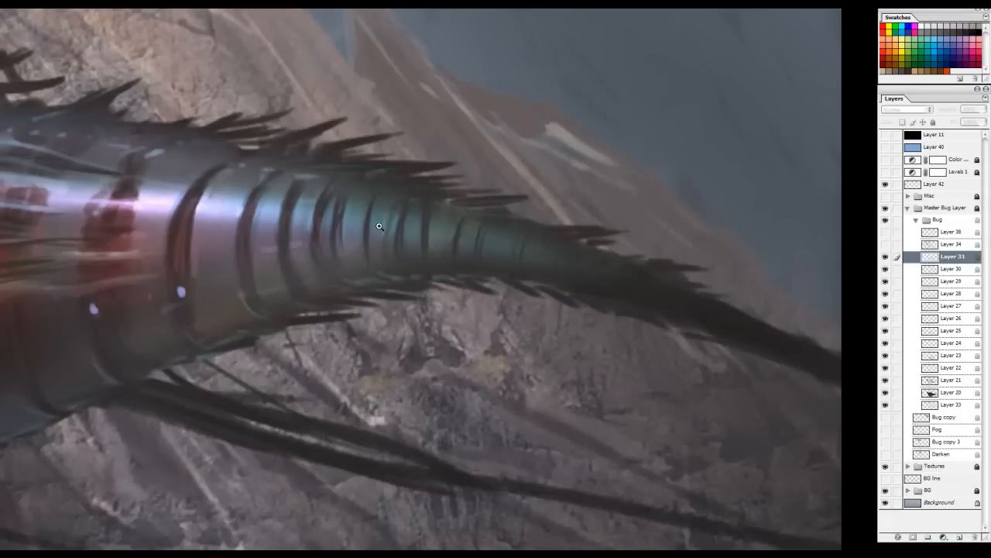
Show Layer 11 and examine the creature's values in greyscale, both full size and as a small thumbnail view.
left_click_drag(1, 9, 630, 475)
left_click_drag(56, 15, 427, 374)
left_click(885, 136)
key("Tab")
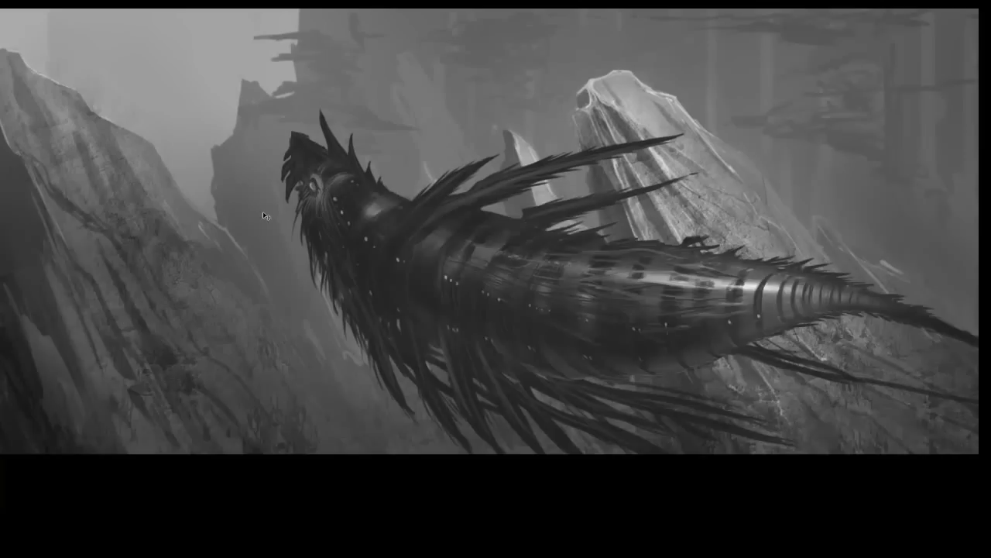
left_click(405, 192, "alt")
left_click(405, 192, "alt")
left_click(404, 194, "alt")
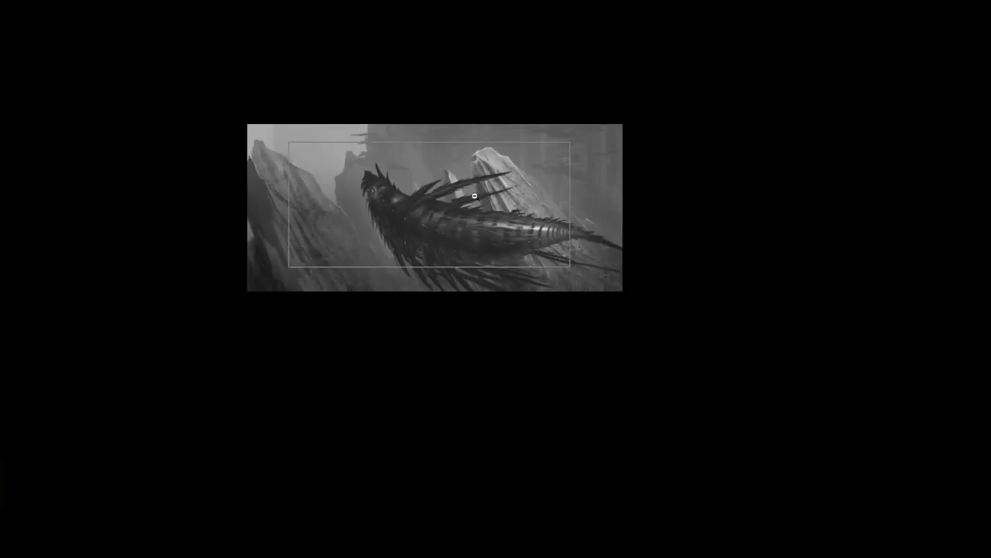
left_click(400, 198, "alt")
left_click(399, 201)
left_click(401, 201)
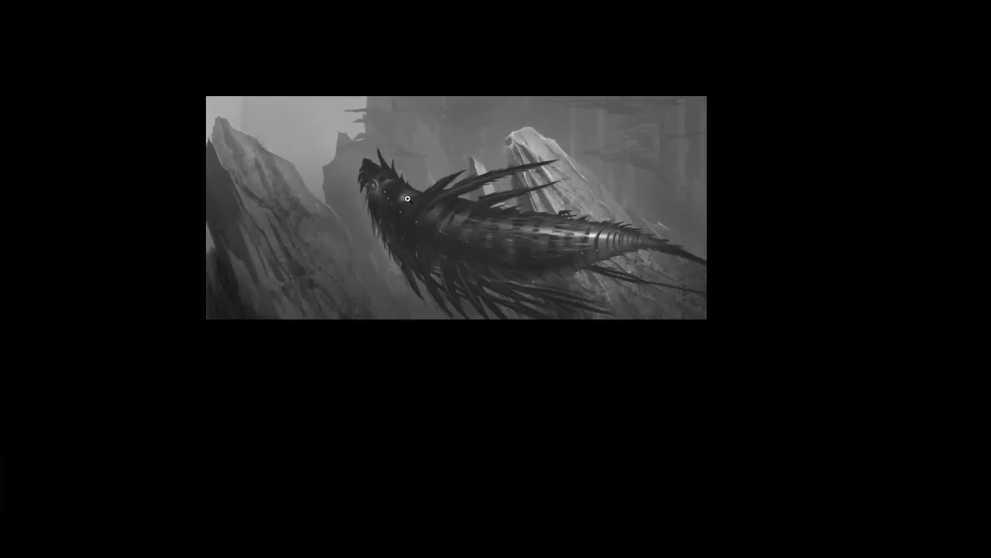
left_click(409, 202)
Show Layer 34 and Layer 38 in the Bug group while checking the greyscale values, and hide Layer 11 to restore colour.
key("Tab")
left_click(885, 244)
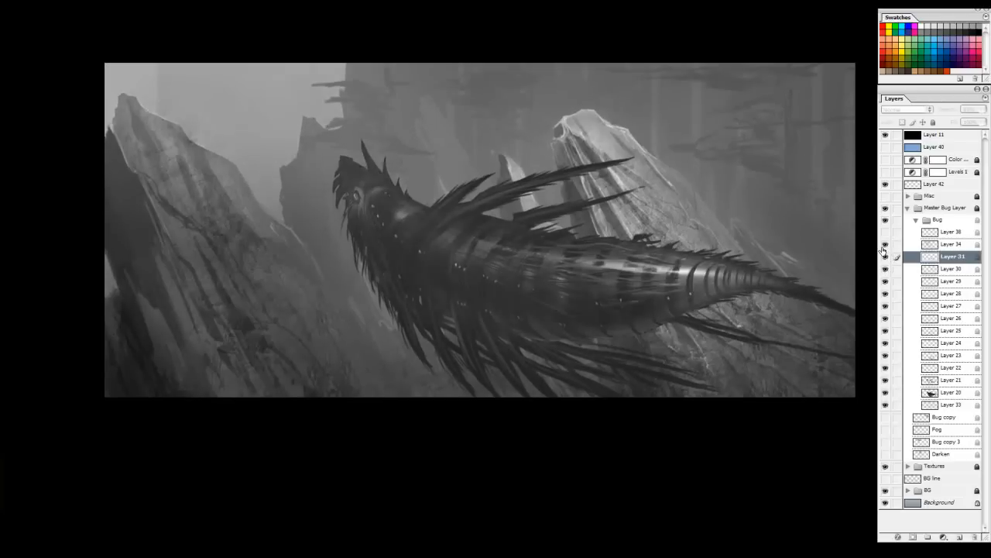
key("Tab")
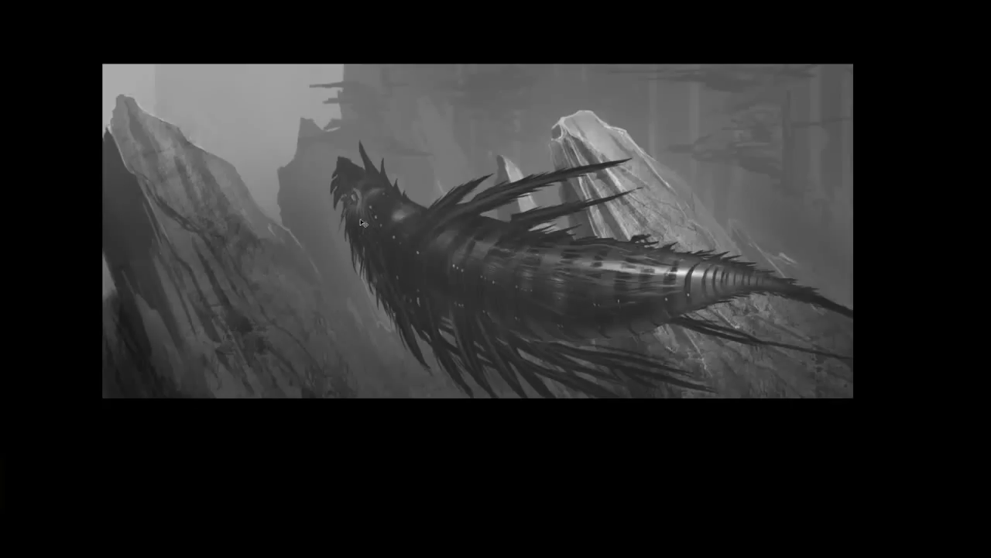
key("Tab")
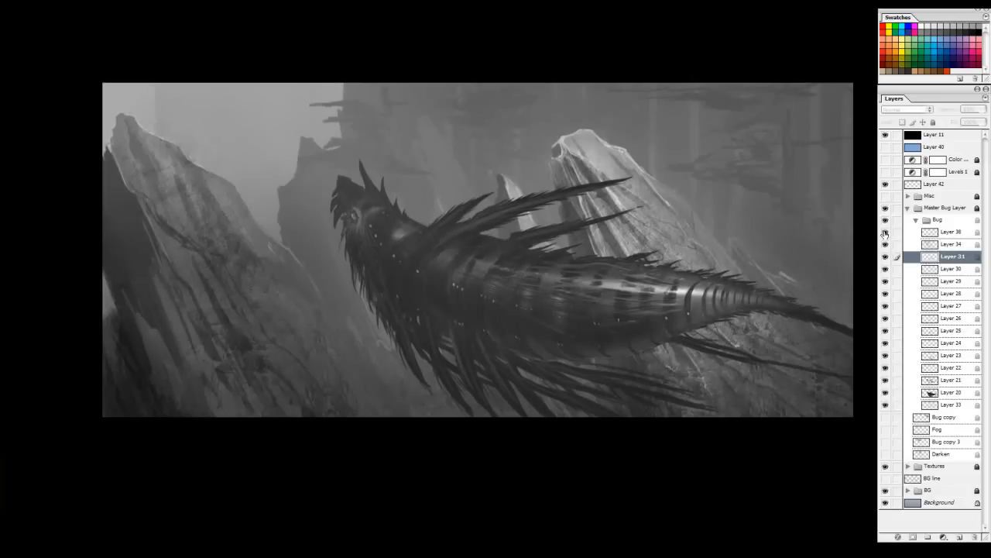
left_click(886, 135)
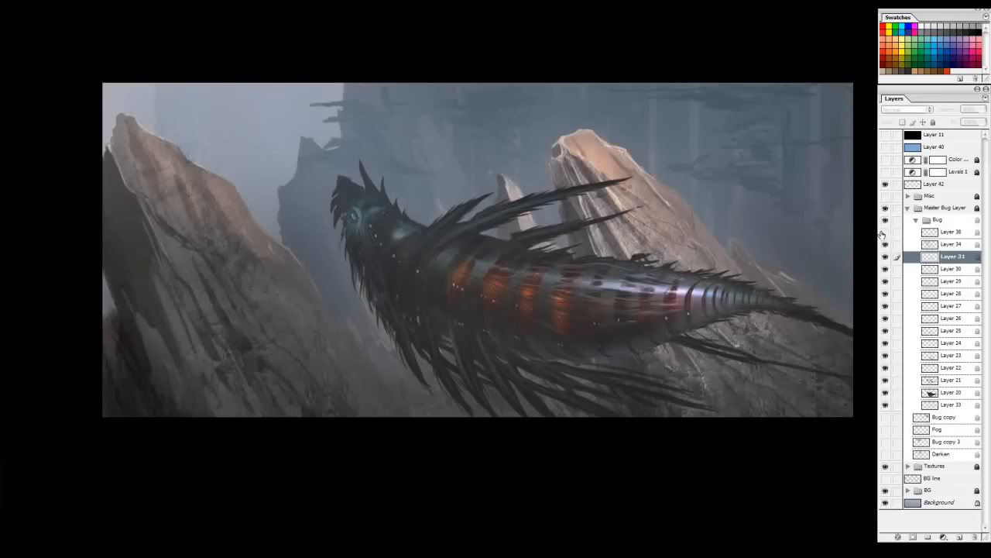
Inspect the creature's back spines close up with Layer 38 shown, and compare them with the whole body.
left_click(589, 247)
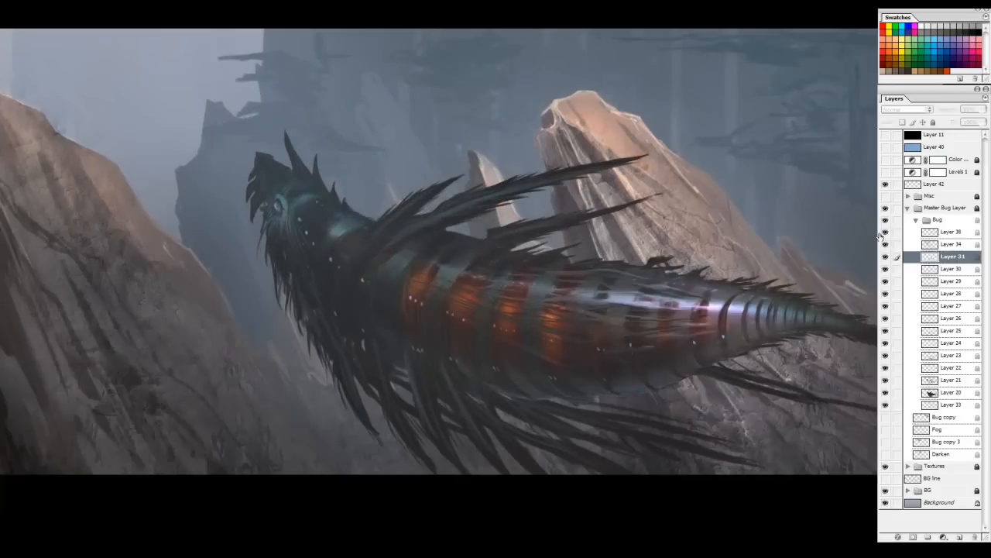
left_click(452, 194, "alt")
left_click(477, 194, "ctrl")
left_click(478, 195, "ctrl")
left_click(478, 194, "ctrl")
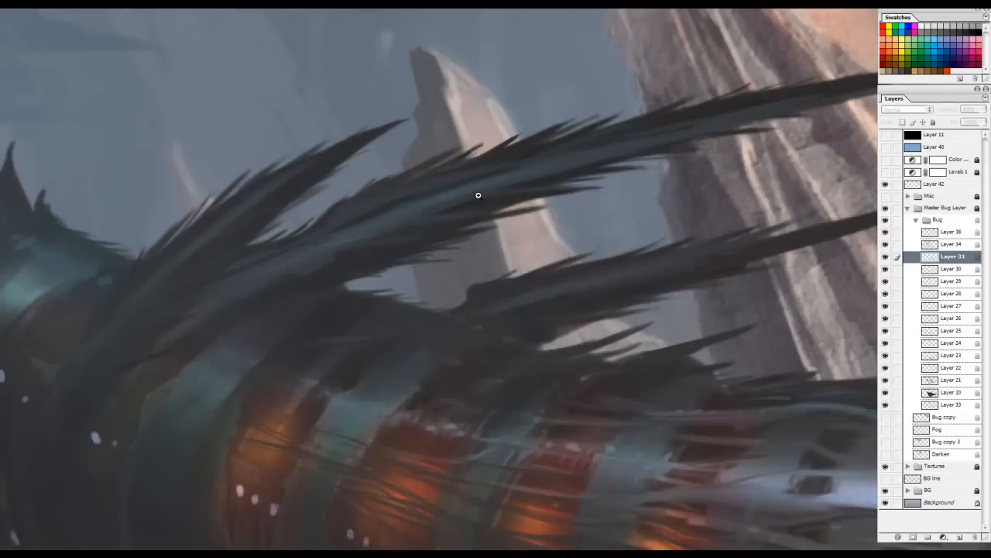
mouse_move(460, 190)
left_mouse_down()
mouse_move(531, 168)
mouse_move(553, 194)
mouse_move(500, 205)
mouse_move(536, 222)
left_mouse_up()
left_click(501, 204, "alt")
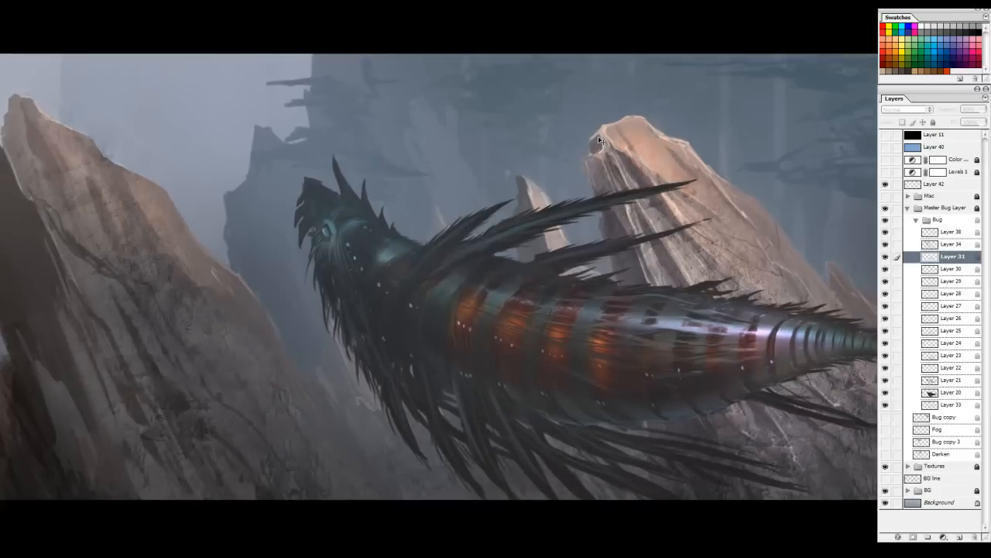
key("Tab")
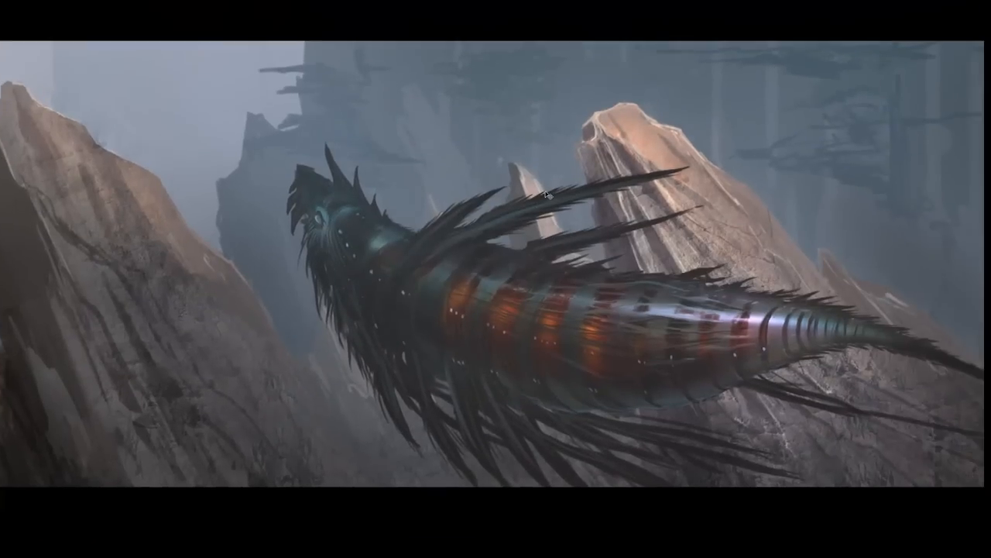
Check the painting's pixel dimensions and resolution in Image Size without changing them, and review the full picture.
key("Tab")
key("alt+i")
key("Down")
key("Down")
key("Down")
key("Return")
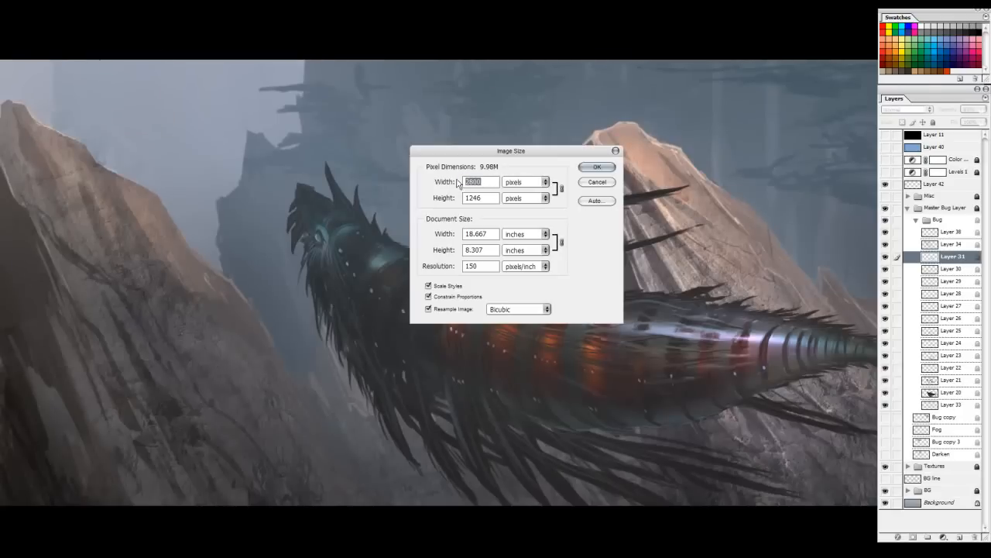
left_click(597, 182)
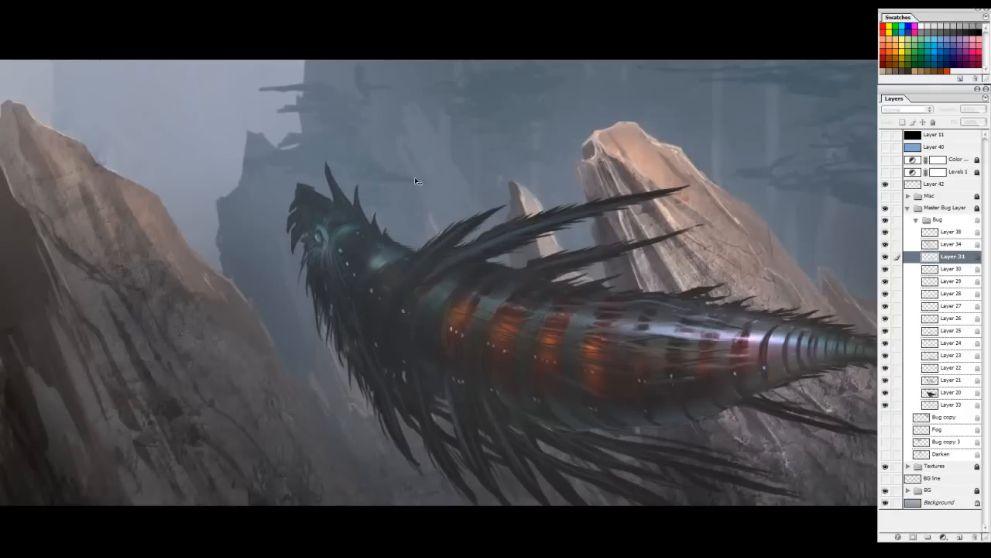
key("Tab")
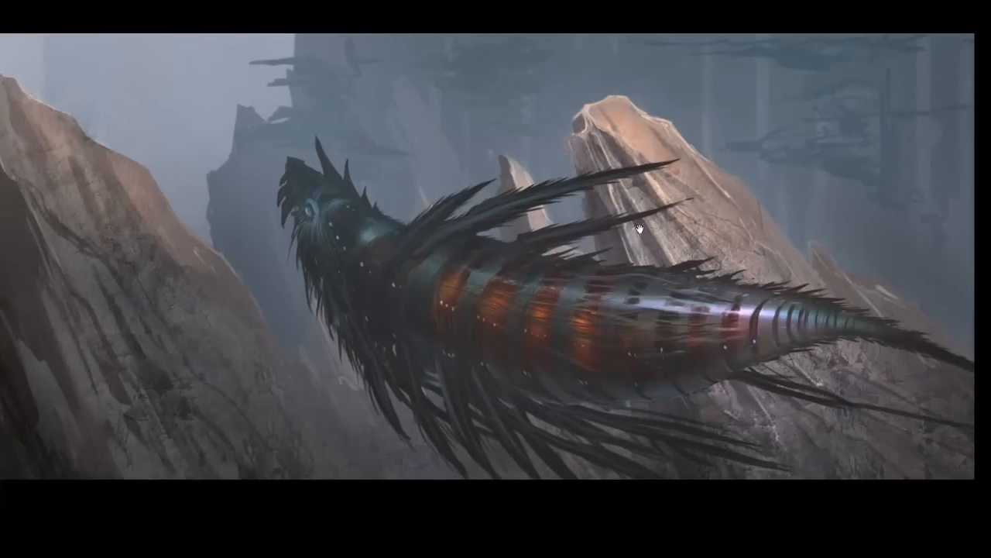
key("Tab")
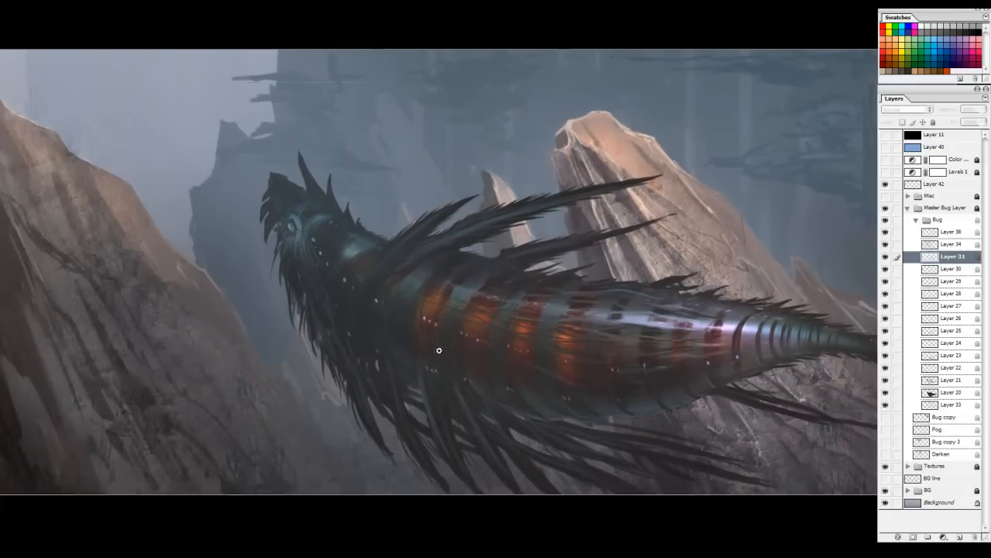
Create a new layer directly above Layer 42 for demonstrating brushwork on the creature's back spines.
key("ctrl+plus")
key("ctrl+plus")
left_click_drag(503, 244, 555, 420)
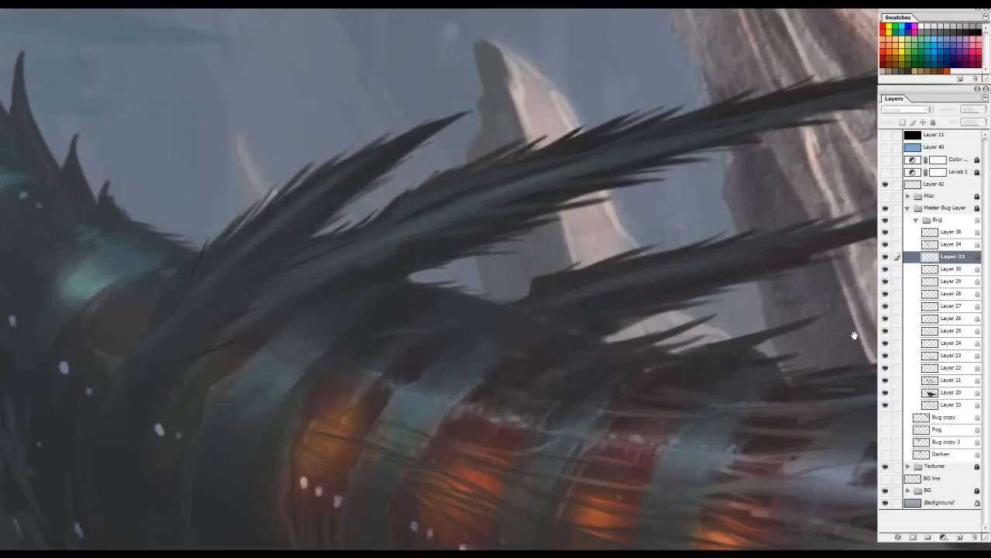
left_click(950, 234)
left_click(935, 185)
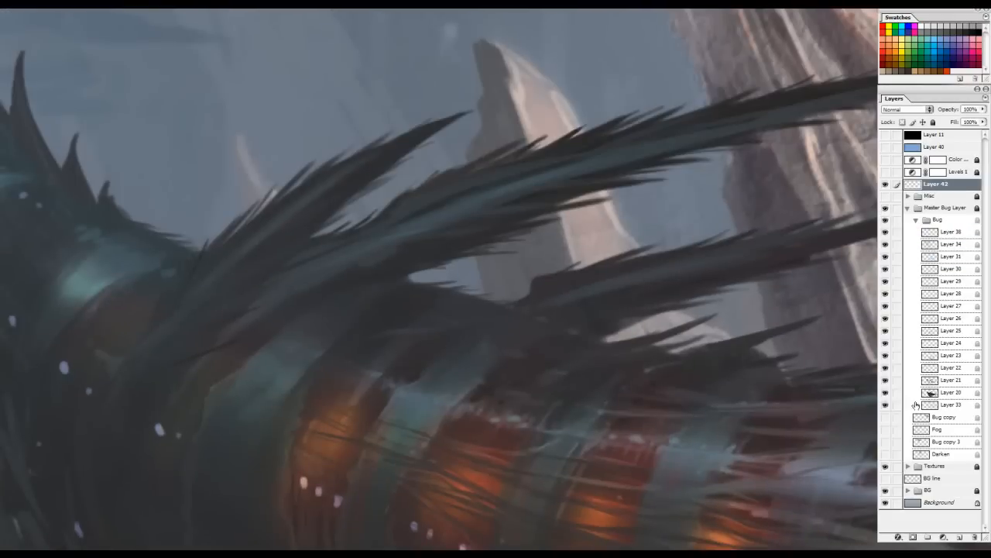
left_click(959, 536)
Choose a brush for the feathery spines and undo the trial stroke made on the long upper spine.
key("ctrl+minus")
right_click(491, 195)
left_click(577, 271)
mouse_move(590, 184)
left_mouse_down()
mouse_move(523, 213)
mouse_move(559, 187)
left_mouse_up()
right_click(523, 212)
left_click(591, 292)
key("ctrl+z")
Brush feathery strokes along the creature's long back spines on the new layer, working from the tips down to the neck.
mouse_move(635, 214)
left_mouse_down()
mouse_move(612, 203)
mouse_move(479, 251)
mouse_move(662, 210)
left_mouse_up()
left_click_drag(595, 222, 631, 219)
mouse_move(674, 193)
left_mouse_down()
mouse_move(632, 227)
mouse_move(658, 225)
left_mouse_up()
left_click_drag(591, 225, 662, 213)
left_click_drag(536, 235, 573, 224)
left_click_drag(421, 247, 676, 202)
left_click_drag(391, 277, 418, 263)
left_click_drag(364, 290, 396, 267)
left_click_drag(220, 290, 364, 252)
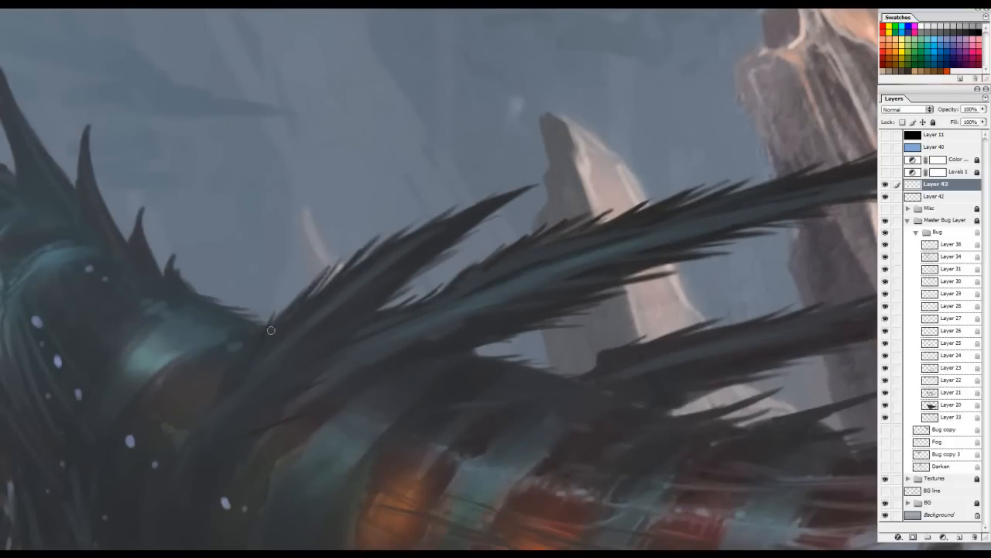
left_click_drag(277, 347, 356, 279)
left_click_drag(279, 346, 398, 305)
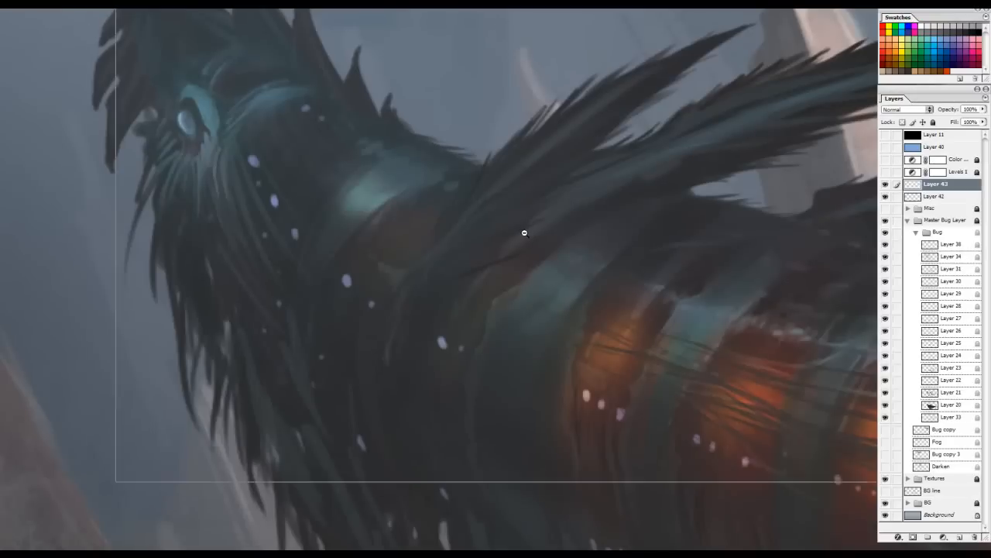
key("ctrl+minus")
key("ctrl+minus")
key("ctrl+minus")
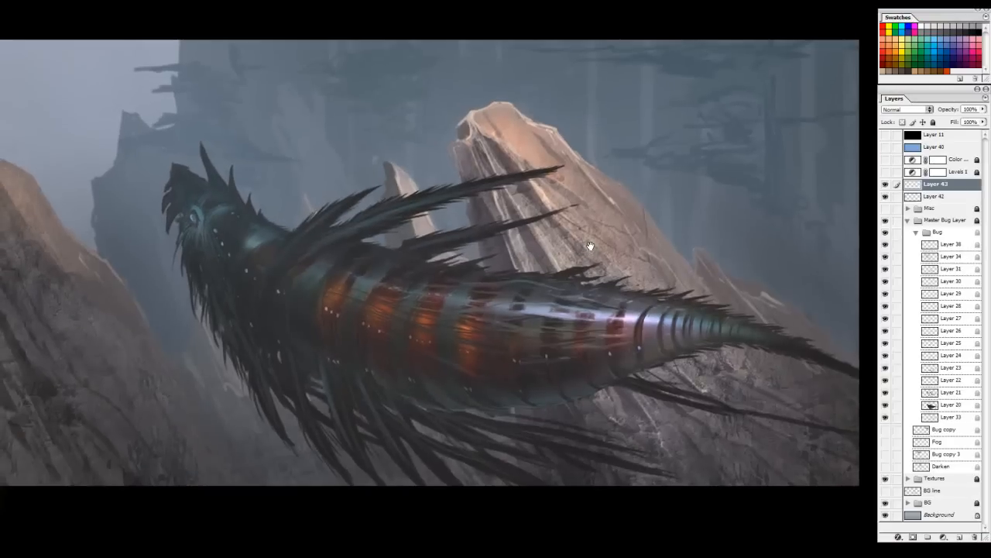